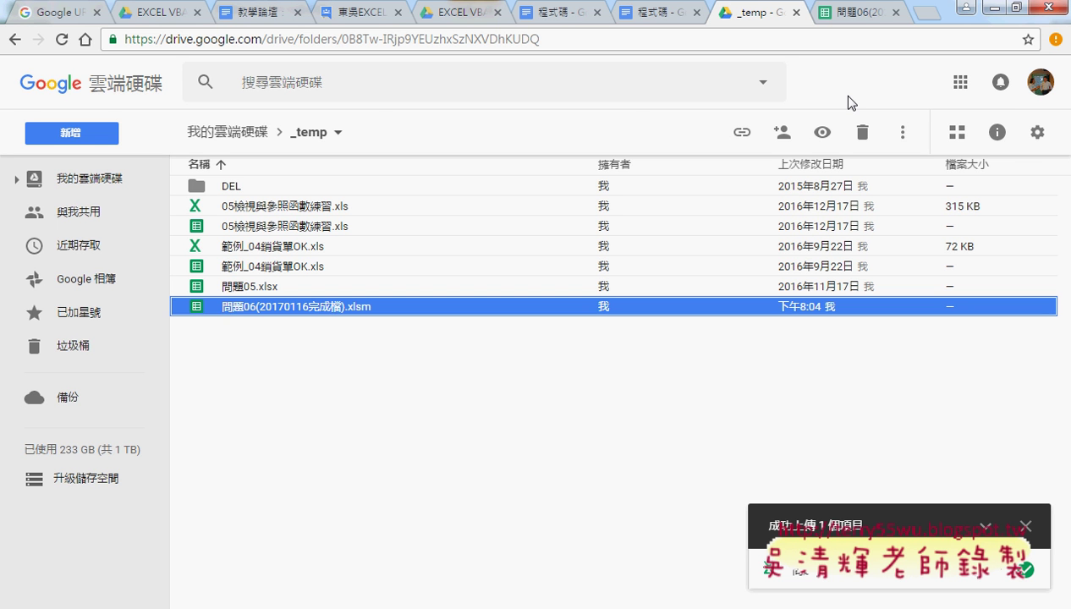
# - Open the Drive settings, check the convert-uploads option, and view the account language settings page
pyautogui.click(1037, 132)
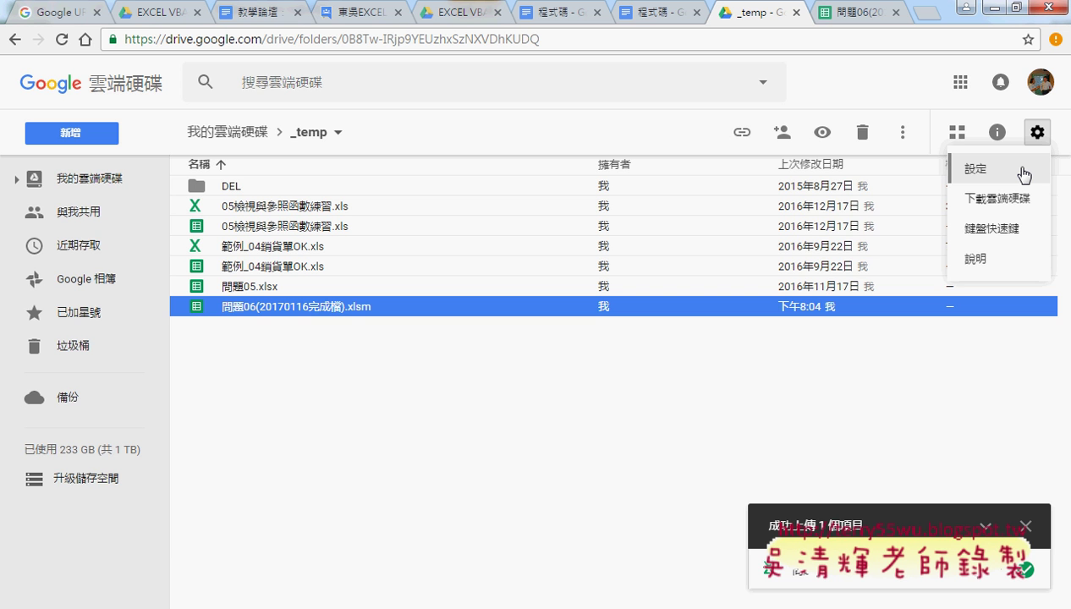
pyautogui.click(1024, 173)
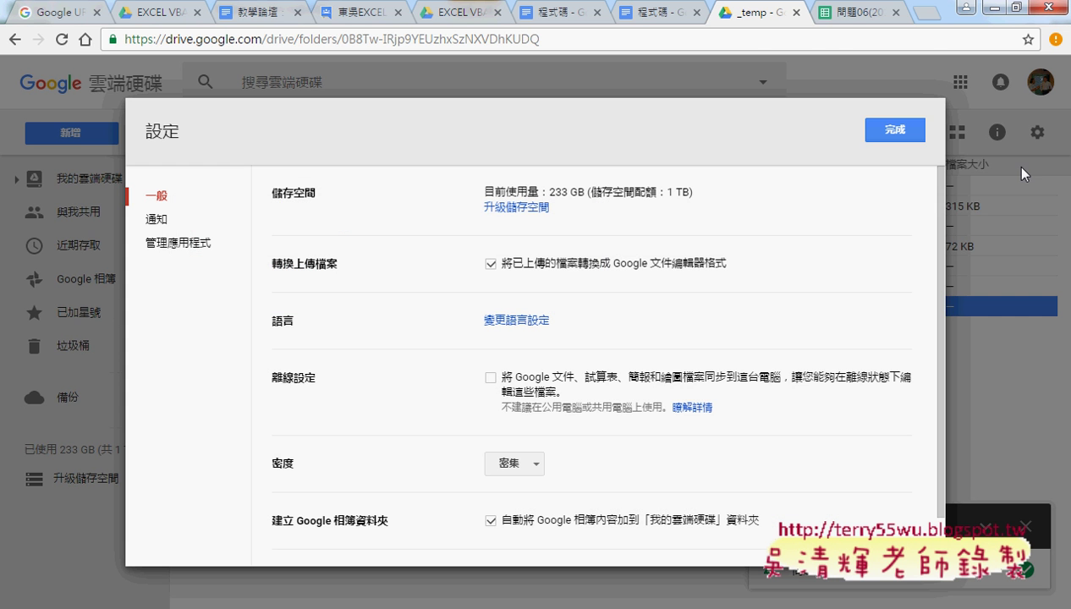
pyautogui.click(499, 320)
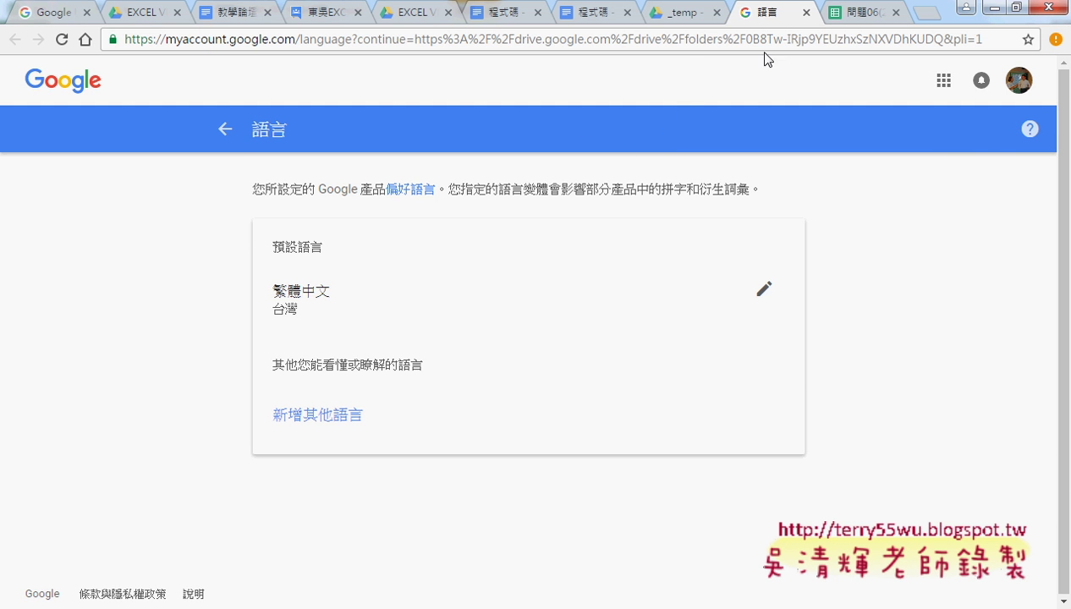
# - Close the language page and Drive settings, then return to the 問題06 spreadsheet
pyautogui.click(806, 12)
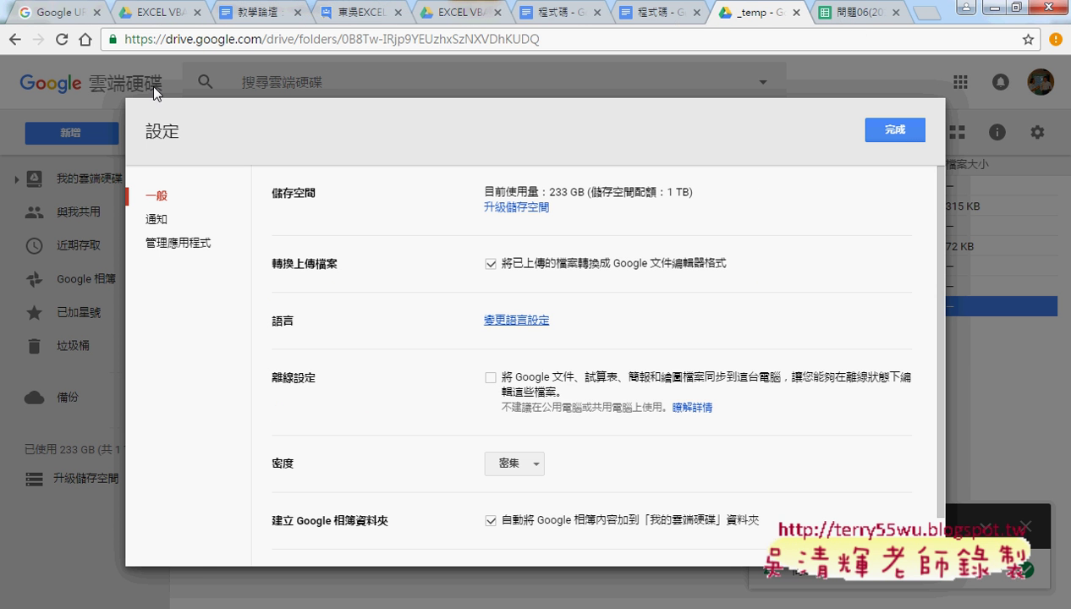
pyautogui.click(12, 40)
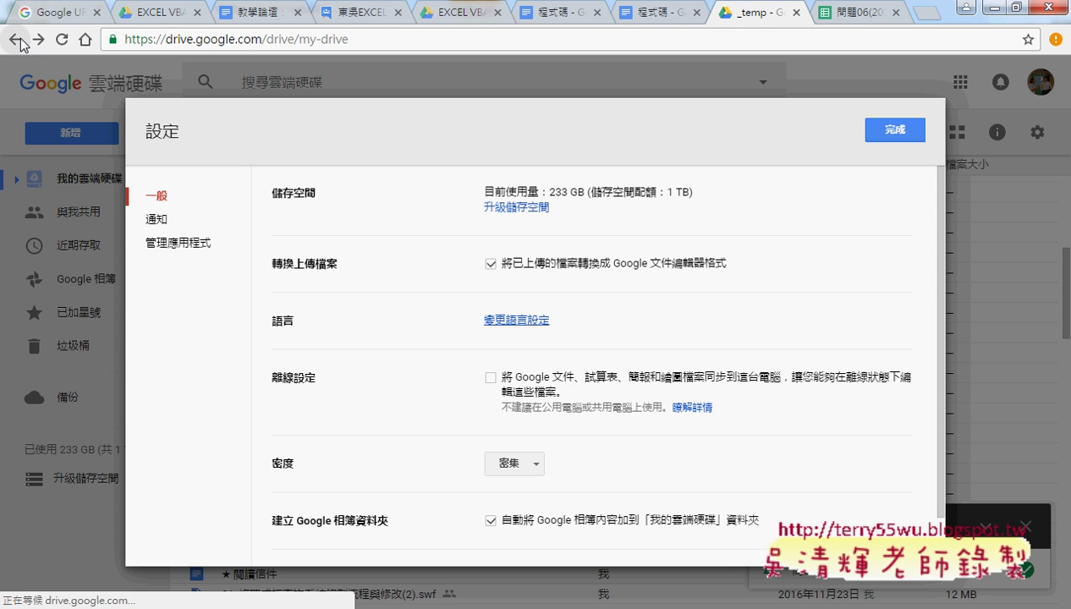
pyautogui.click(891, 133)
pyautogui.click(850, 17)
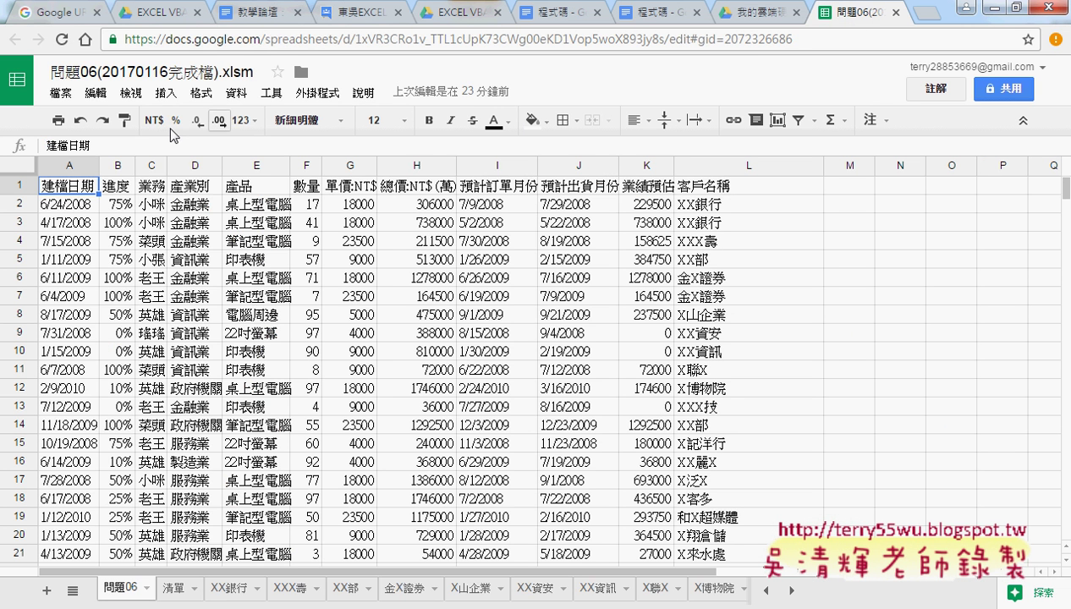
# - Open Publish to the web and set the published content to the 問題06 sheet
pyautogui.click(59, 93)
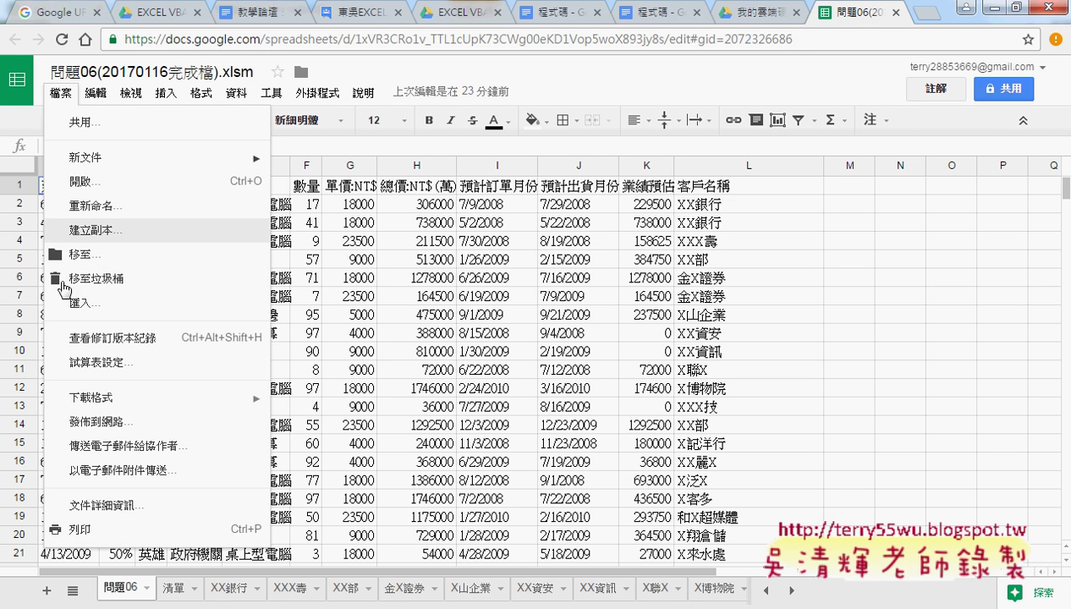
pyautogui.click(108, 420)
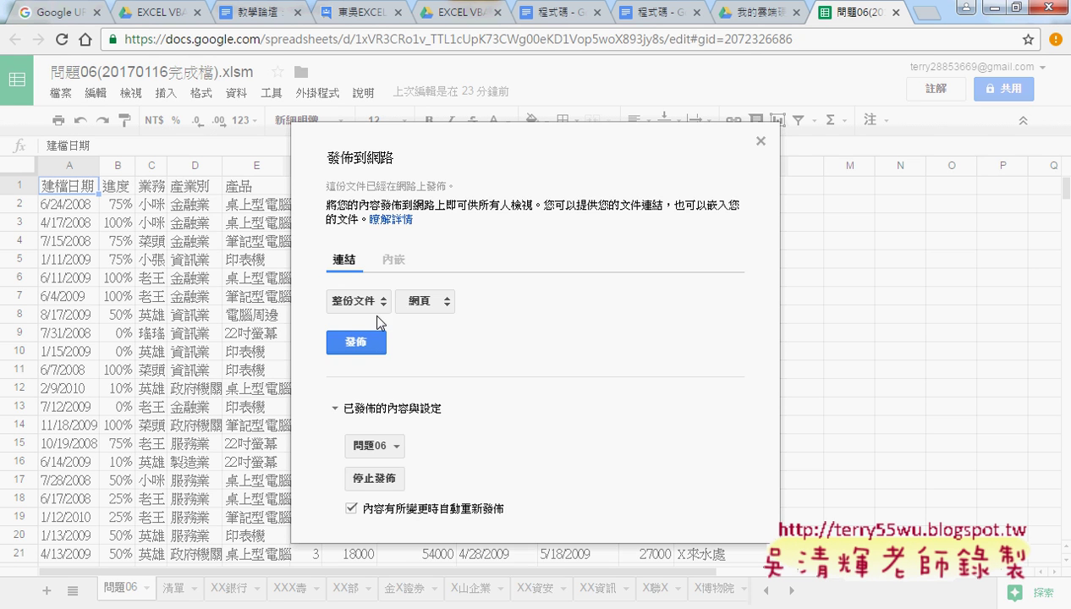
pyautogui.click(362, 309)
pyautogui.click(361, 303)
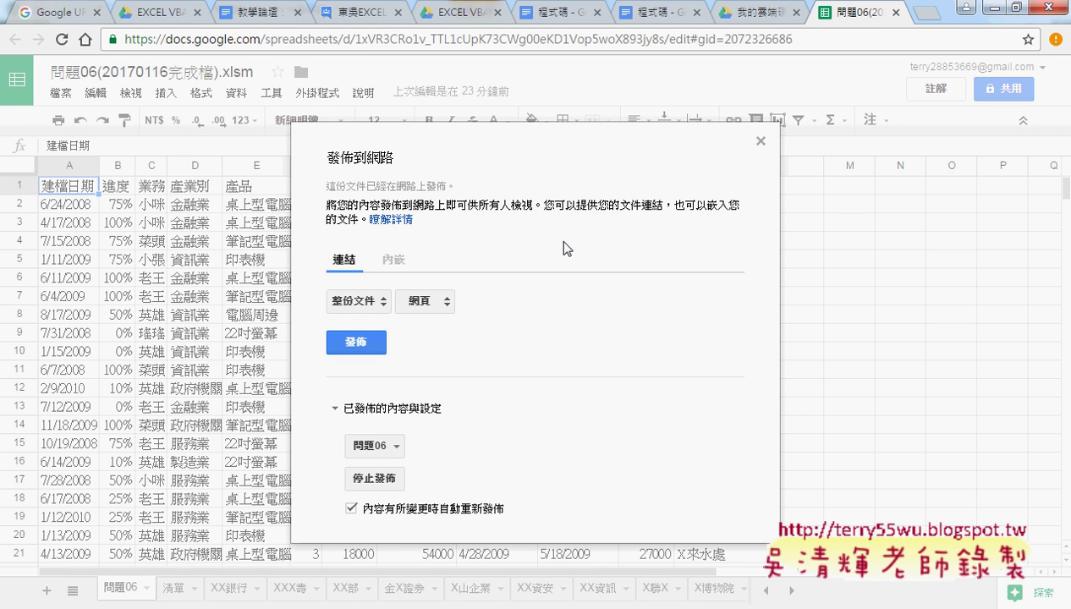
pyautogui.click(362, 303)
pyautogui.click(361, 331)
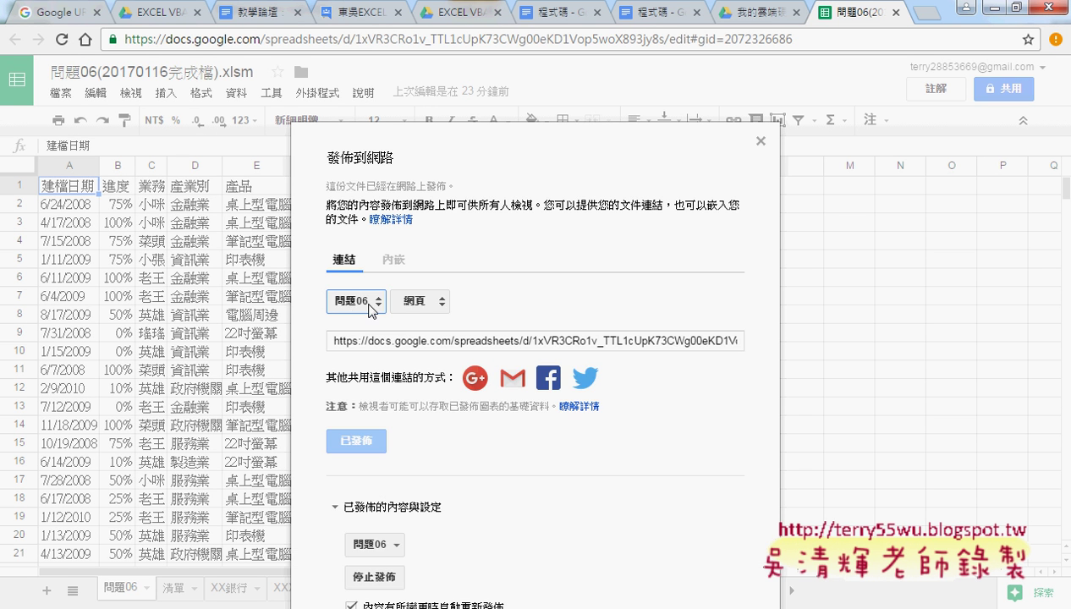
pyautogui.click(363, 305)
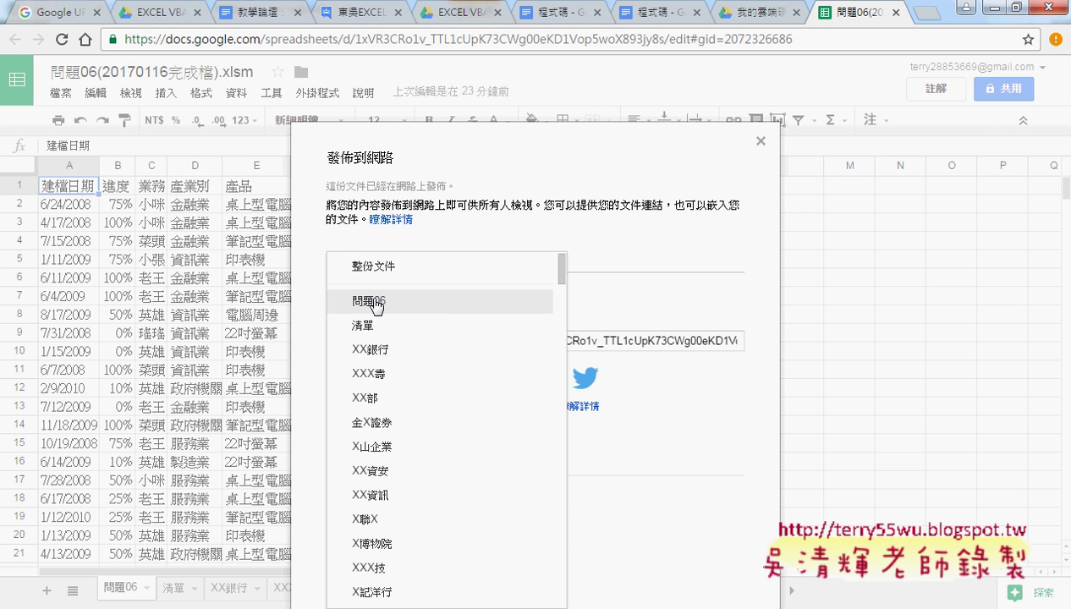
pyautogui.click(376, 305)
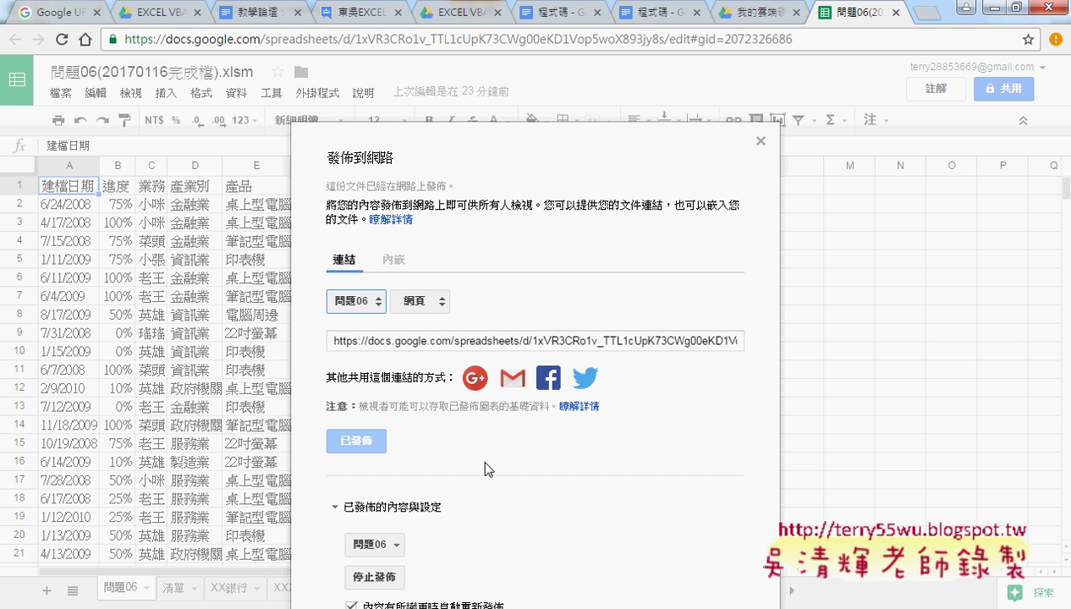
# - Stop the current web publication under the published content settings and confirm
pyautogui.click(336, 507)
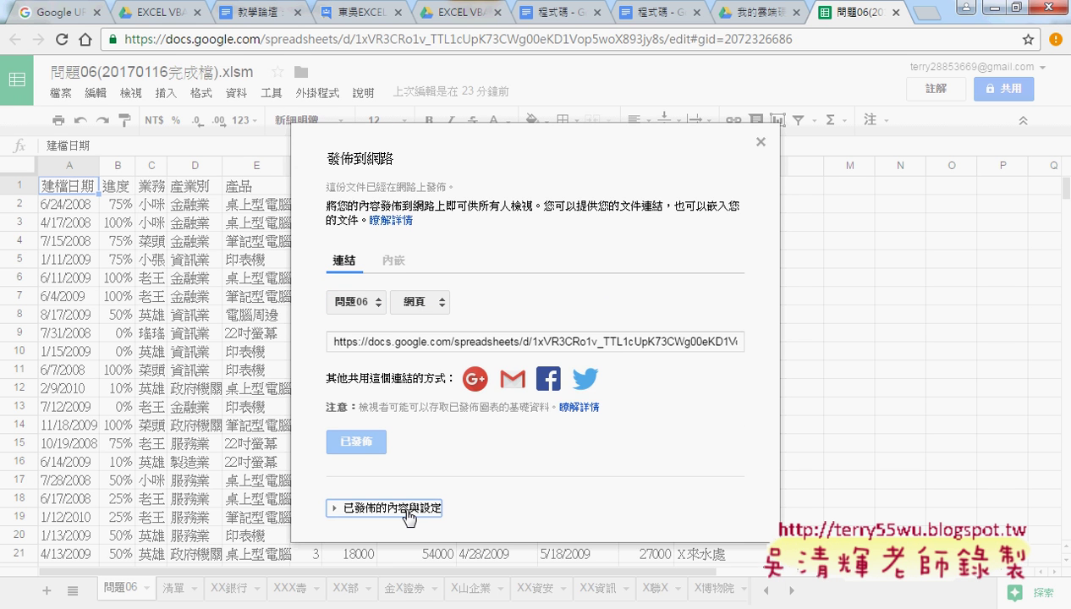
pyautogui.click(405, 511)
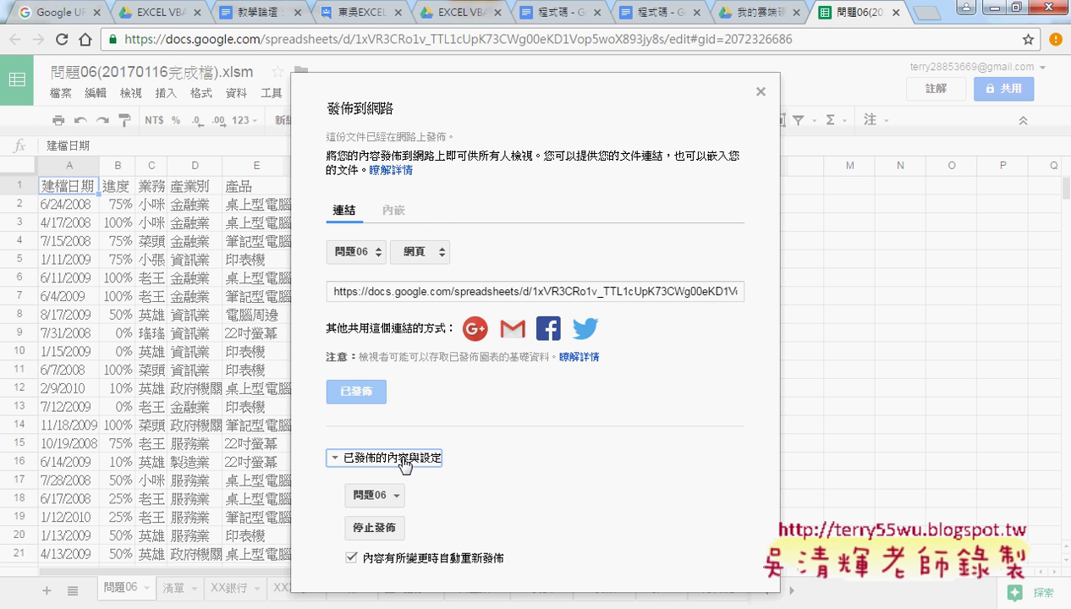
pyautogui.click(388, 530)
pyautogui.click(597, 164)
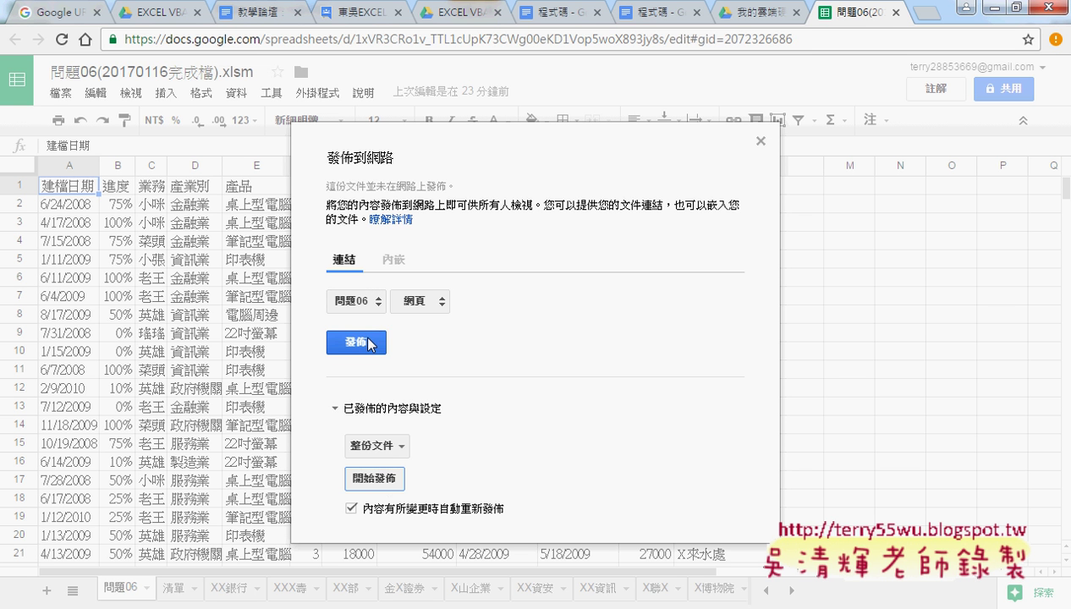
# - Switch the published content from the whole document to only 問題06, then start publishing and confirm
pyautogui.click(390, 444)
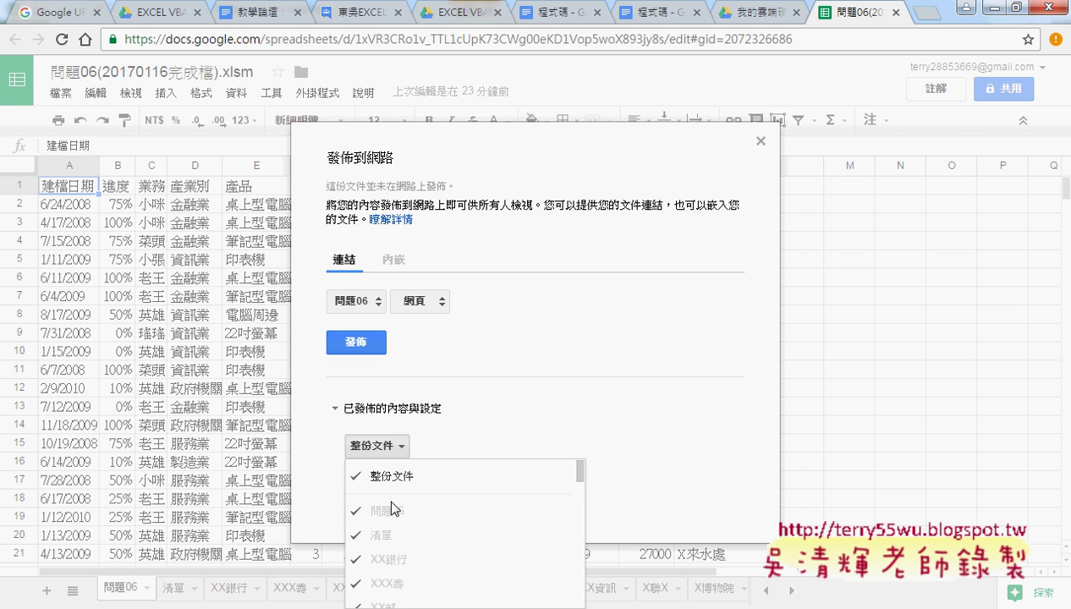
pyautogui.click(427, 475)
pyautogui.click(389, 510)
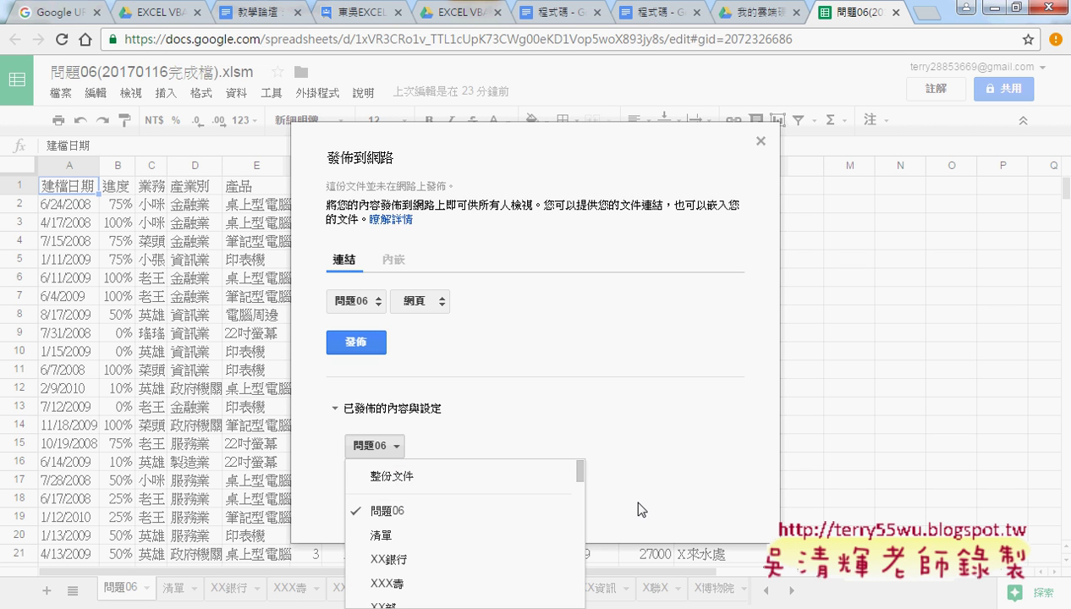
pyautogui.click(671, 493)
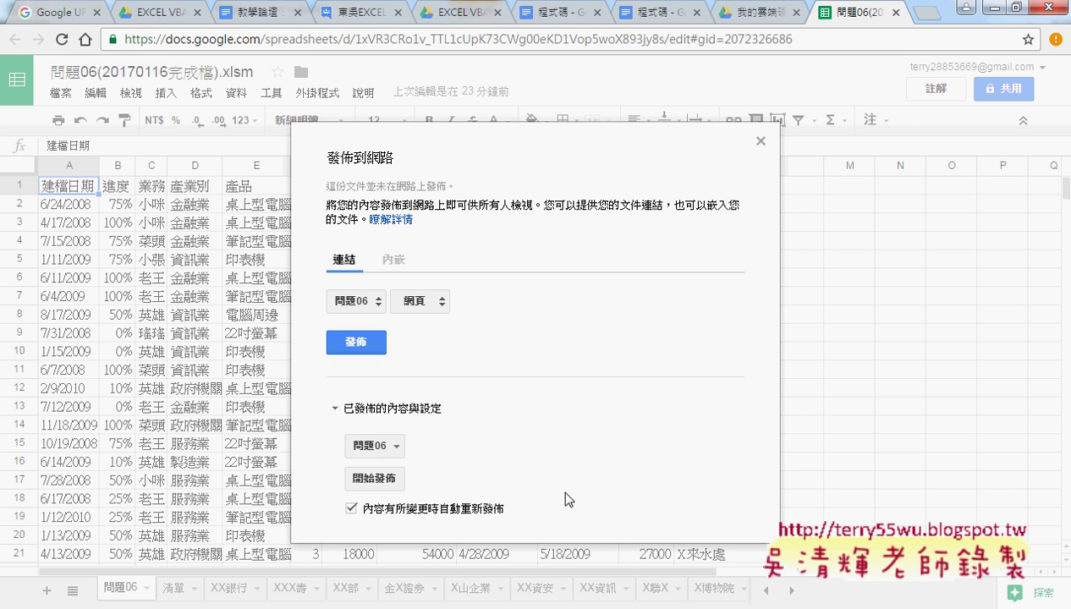
pyautogui.click(376, 479)
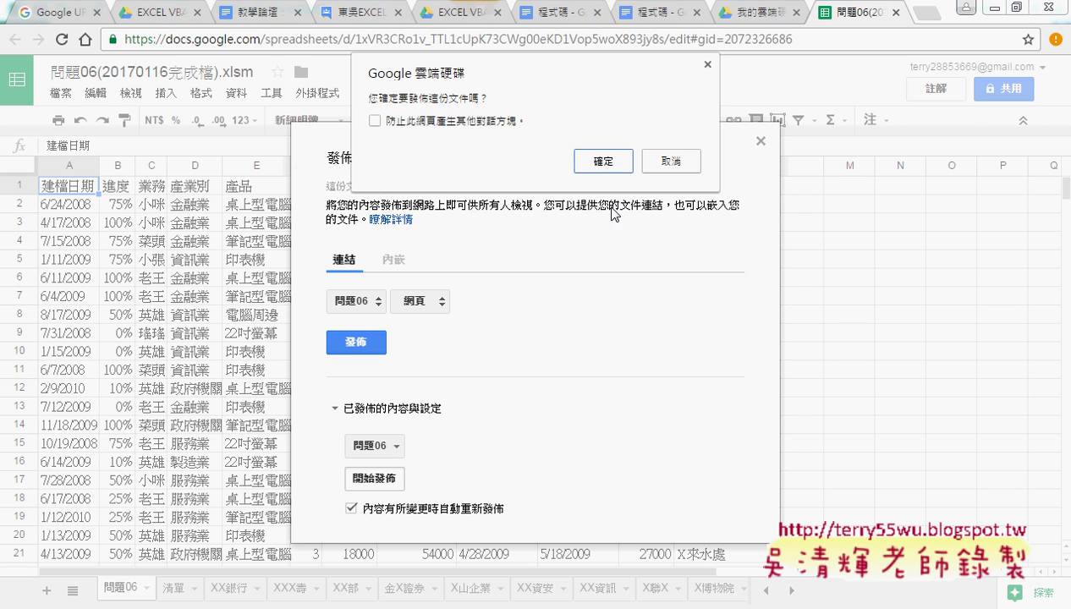
pyautogui.click(605, 161)
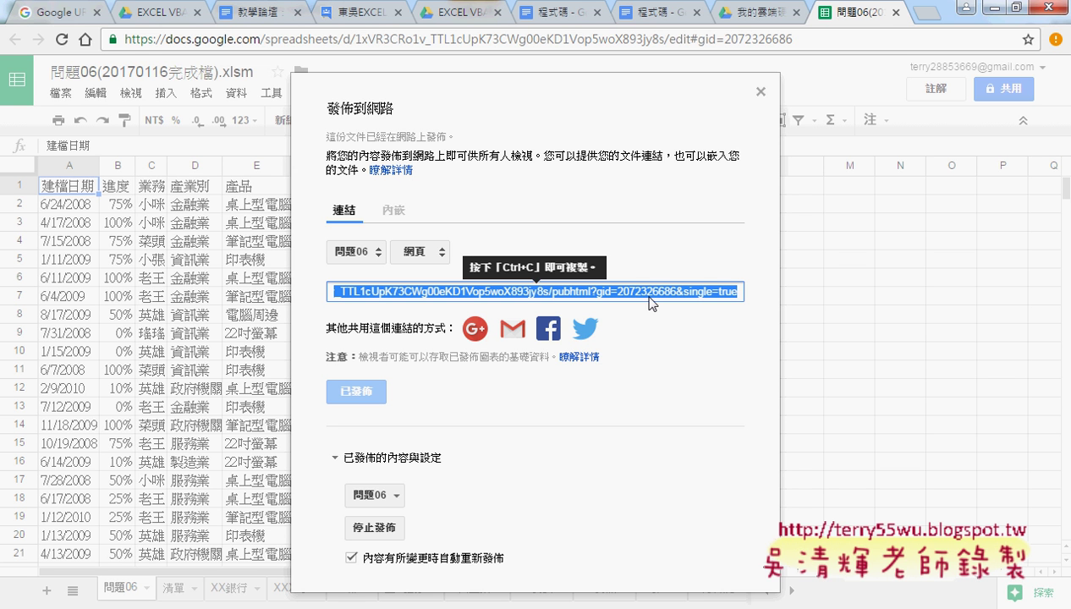
# - Open the published 問題06 link in a new tab, then go back to the spreadsheet
pyautogui.rightClick(556, 298)
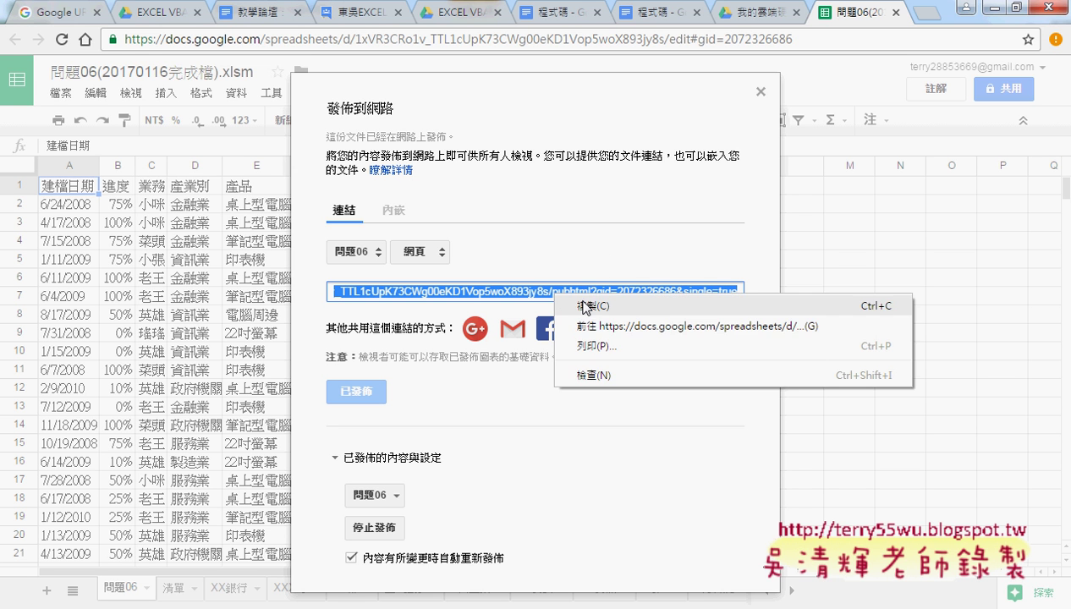
pyautogui.click(757, 323)
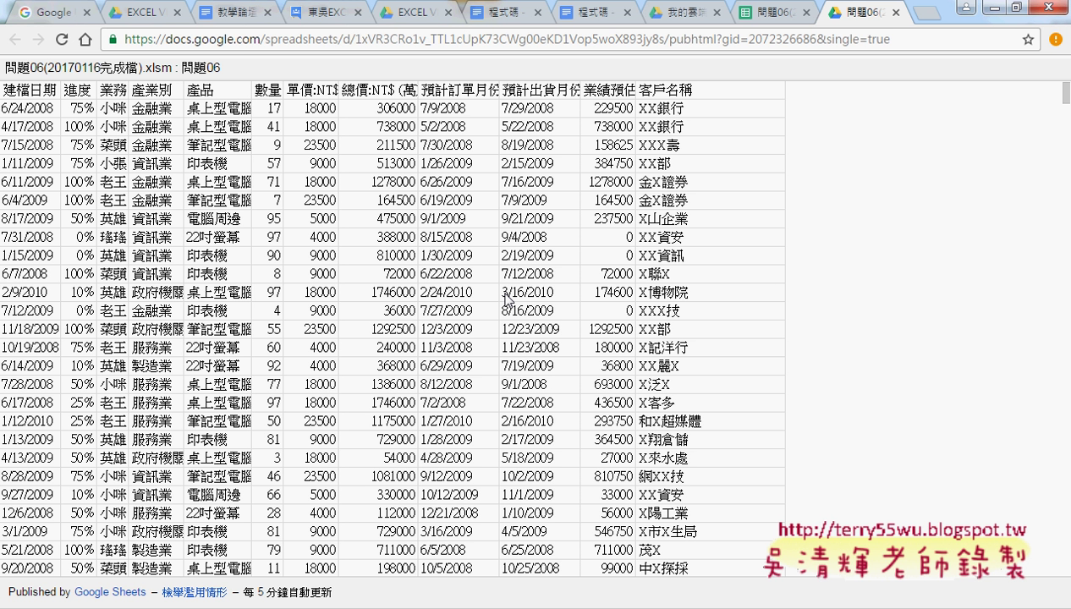
pyautogui.click(775, 16)
# - Close the publish dialog and jump to the end of the data at row 995
pyautogui.click(760, 90)
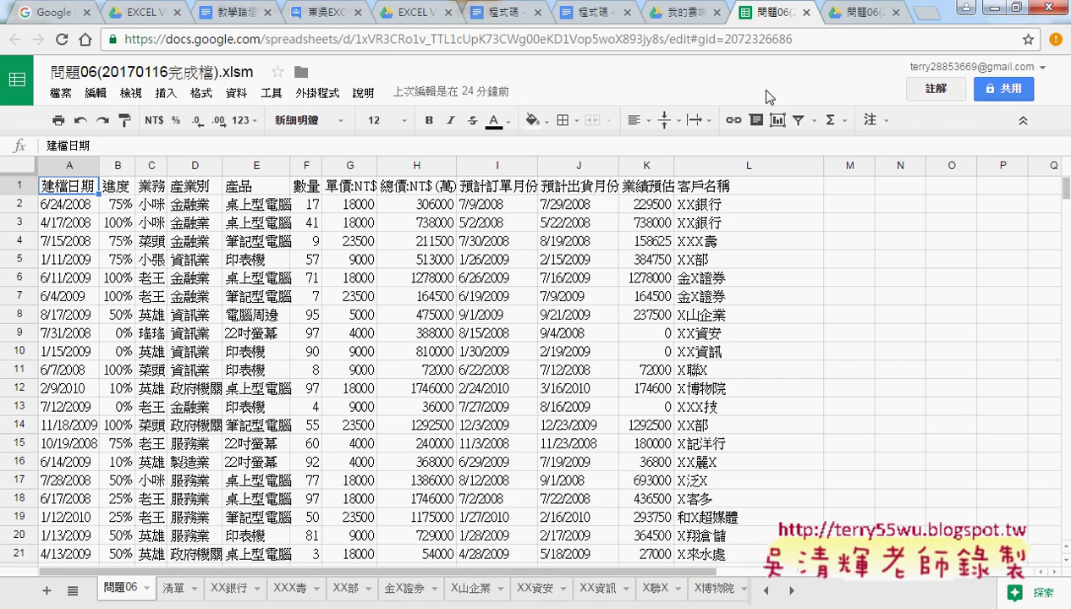
pyautogui.scroll(-2, 413, 378)
pyautogui.scroll(-5, 413, 378)
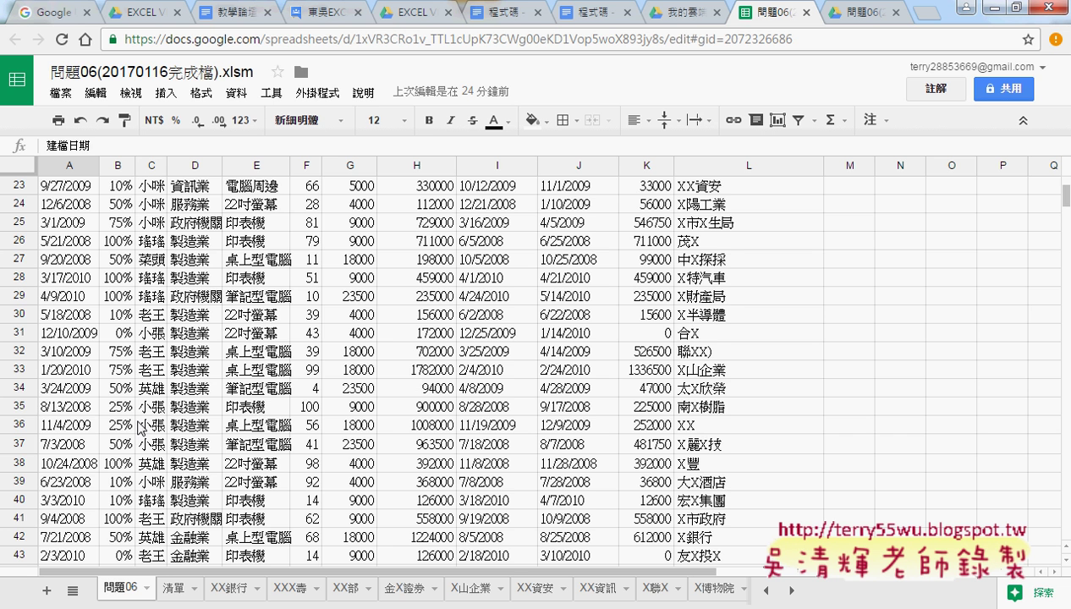
pyautogui.click(85, 410)
pyautogui.hotkey('ctrl', 'Down')
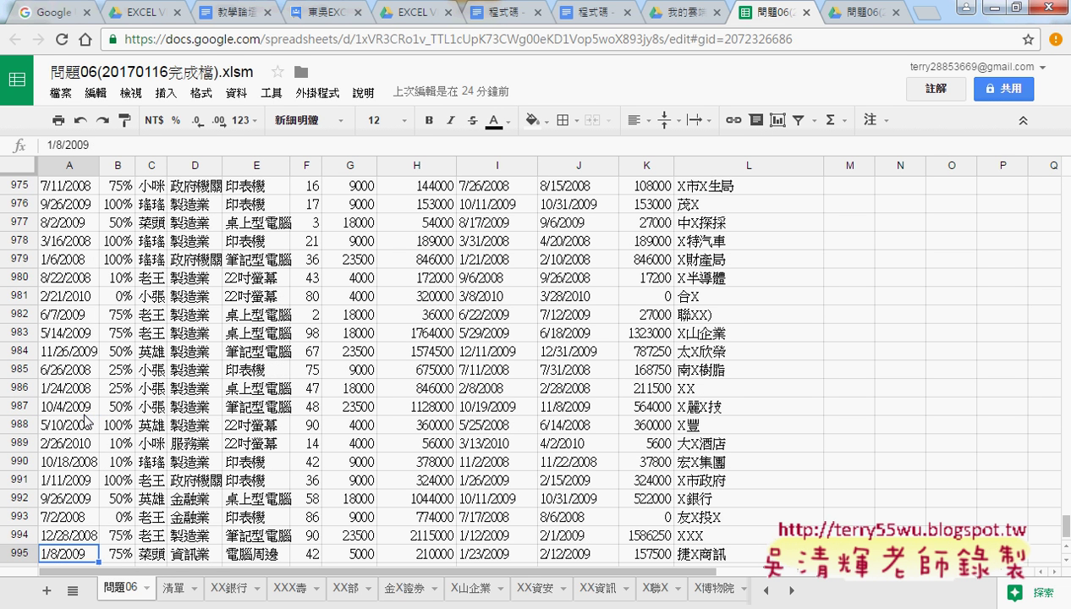
pyautogui.click(65, 536)
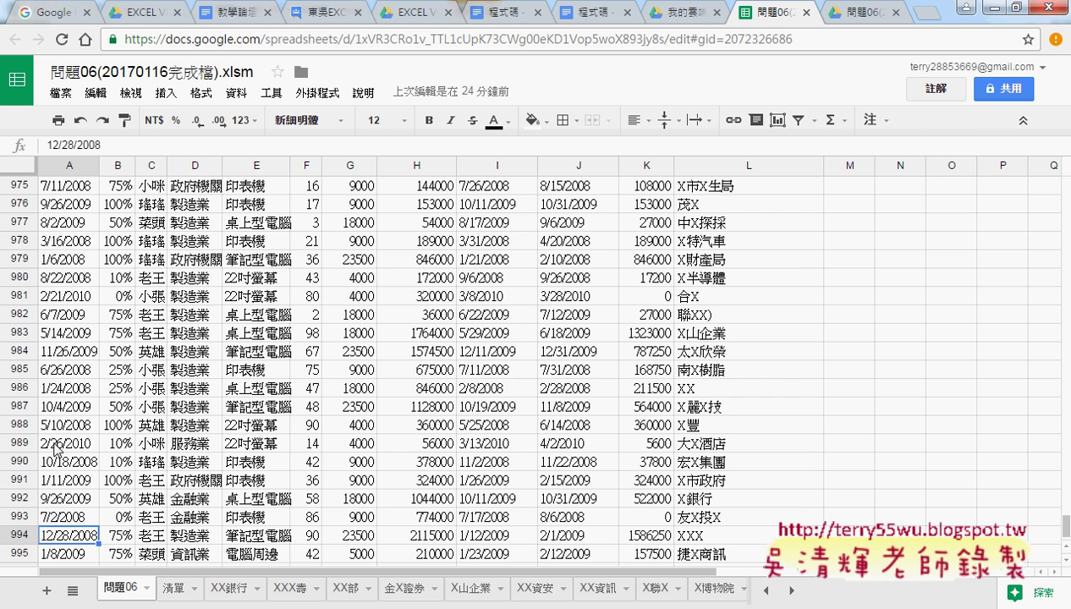
# - Delete rows 991–995 and reopen the Publish to the web settings
pyautogui.moveTo(61, 480)
pyautogui.mouseDown()
pyautogui.moveTo(338, 528)
pyautogui.moveTo(727, 554)
pyautogui.mouseUp()
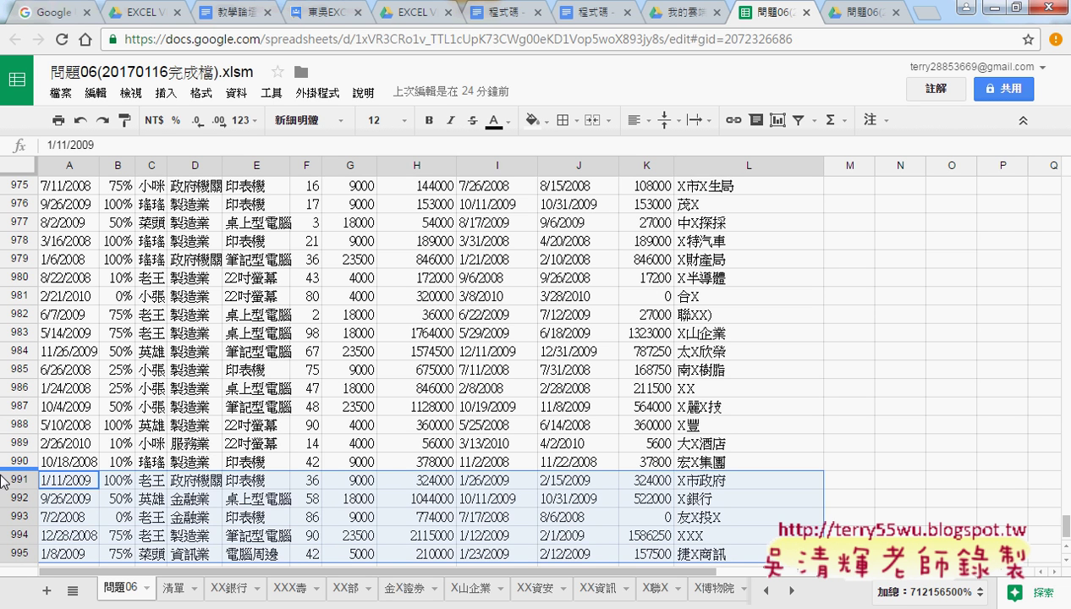
pyautogui.moveTo(4, 481); pyautogui.dragTo(17, 555)
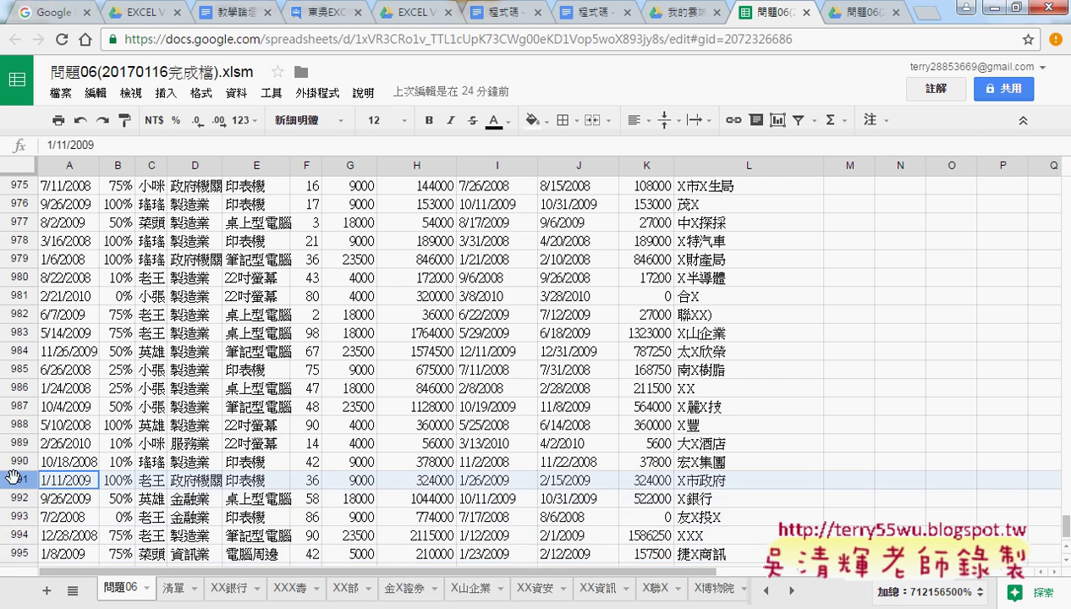
pyautogui.rightClick(149, 524)
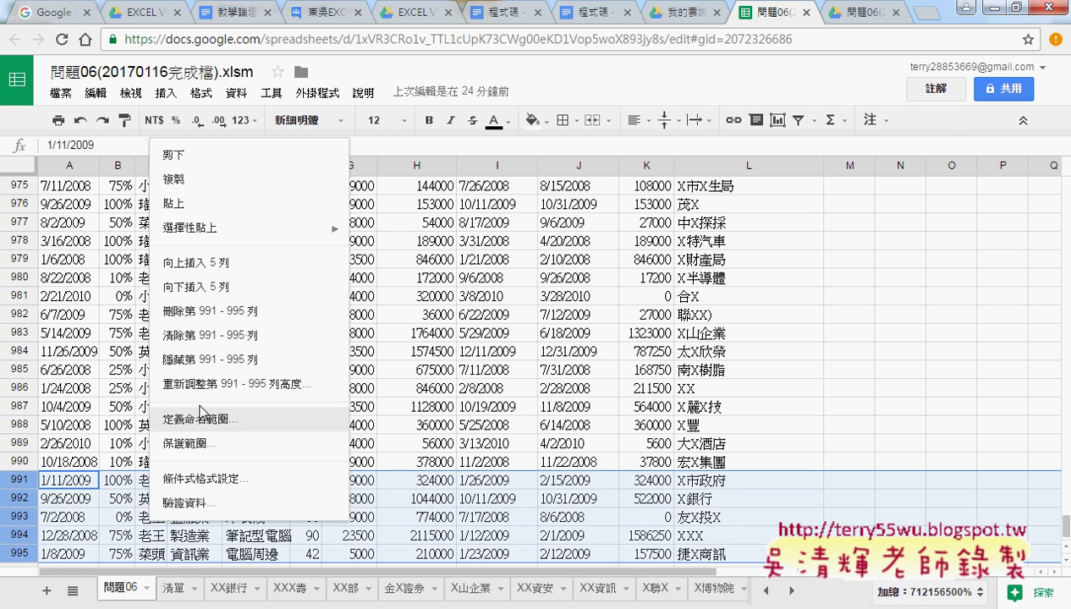
pyautogui.click(233, 311)
pyautogui.click(60, 93)
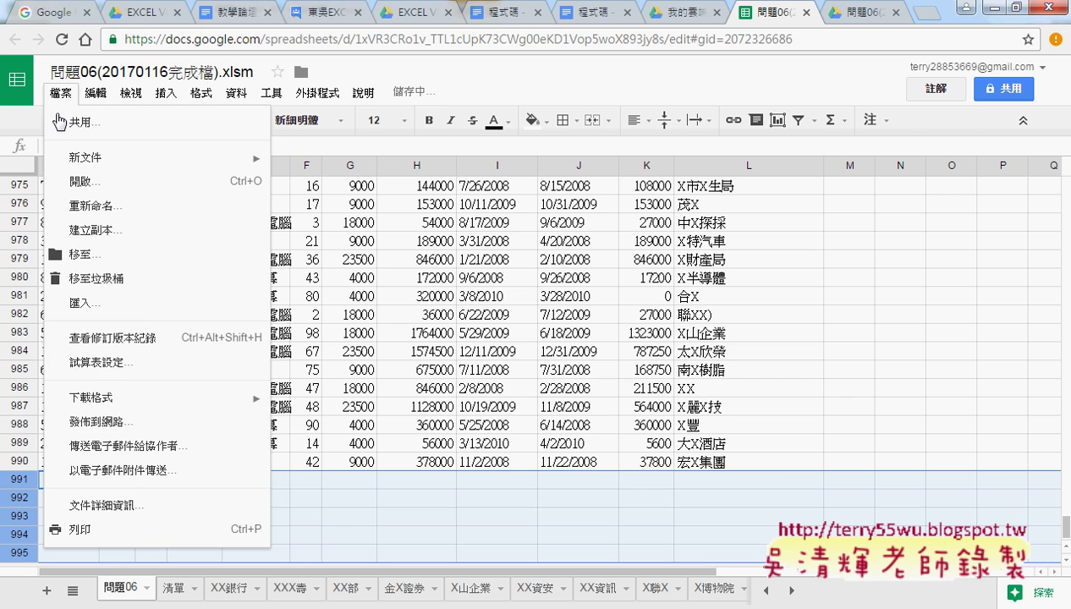
pyautogui.click(131, 421)
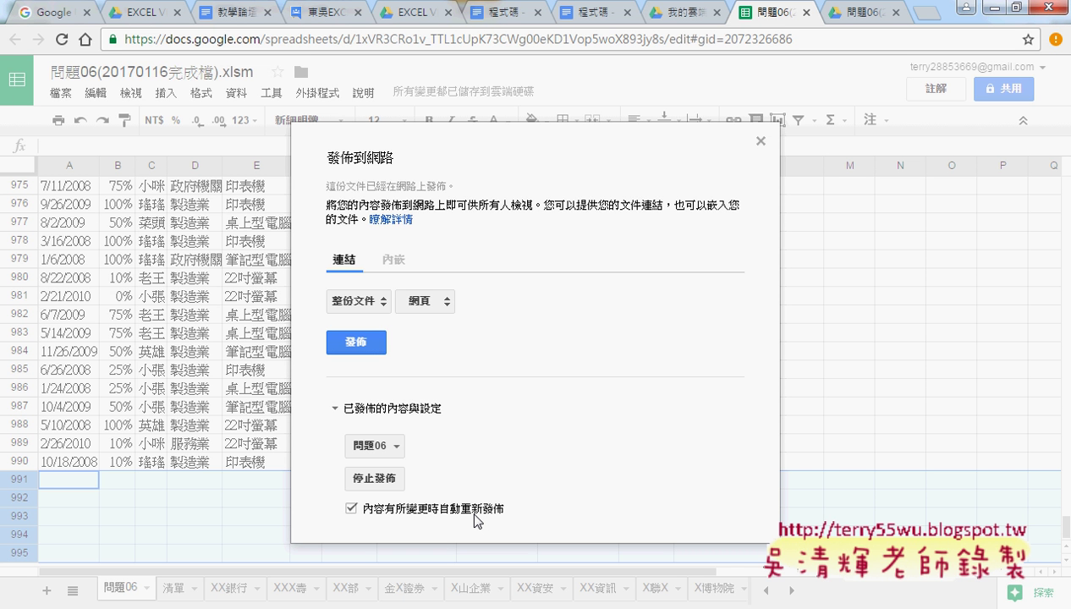
# - Publish the entire document with confirmation, then go to the published pubhtml page
pyautogui.click(362, 342)
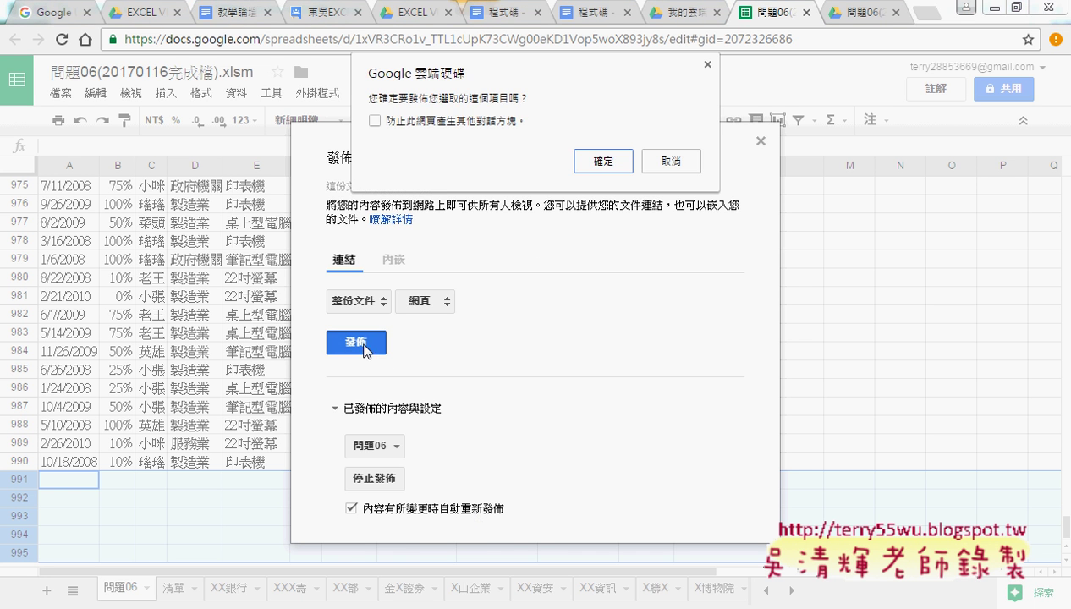
pyautogui.click(592, 167)
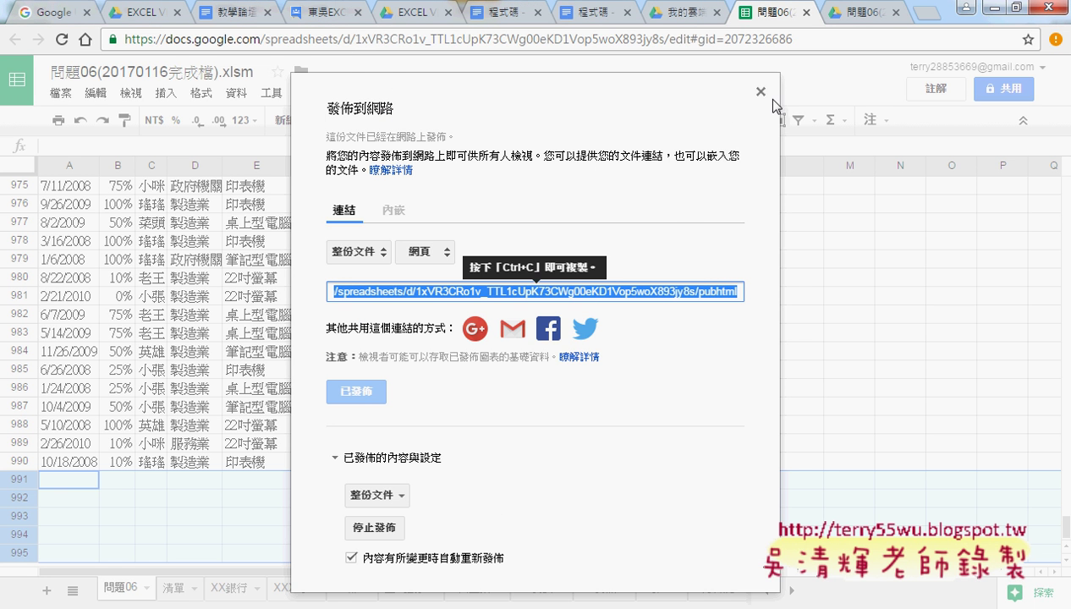
pyautogui.click(761, 91)
pyautogui.click(852, 12)
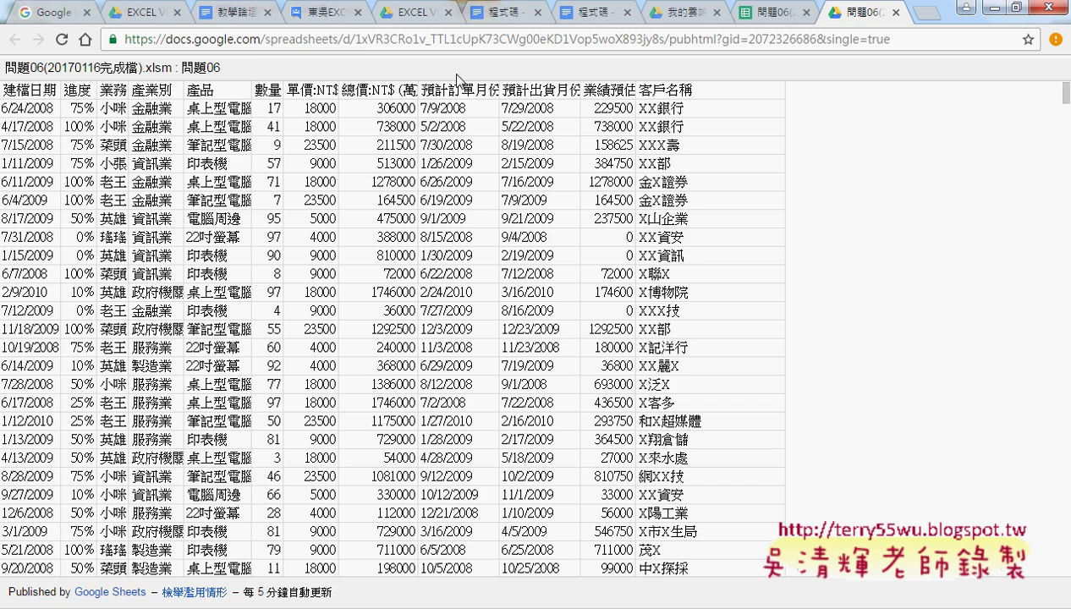
# - Reload the published page, confirm its data ends at row 990 like the editor, then close it
pyautogui.click(61, 39)
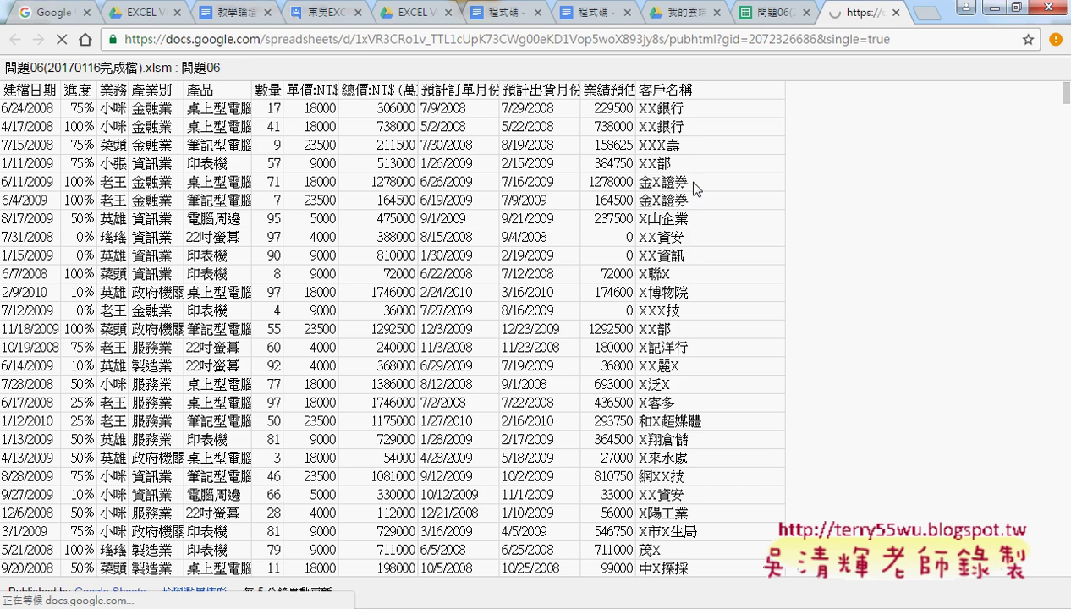
pyautogui.click(1068, 311)
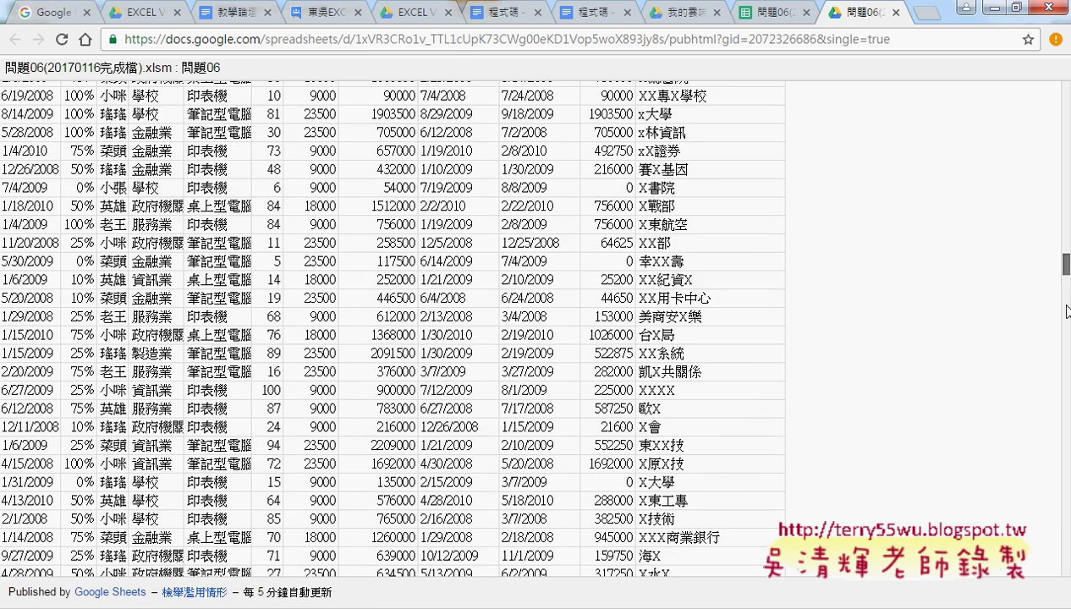
pyautogui.moveTo(1068, 311); pyautogui.dragTo(1066, 564)
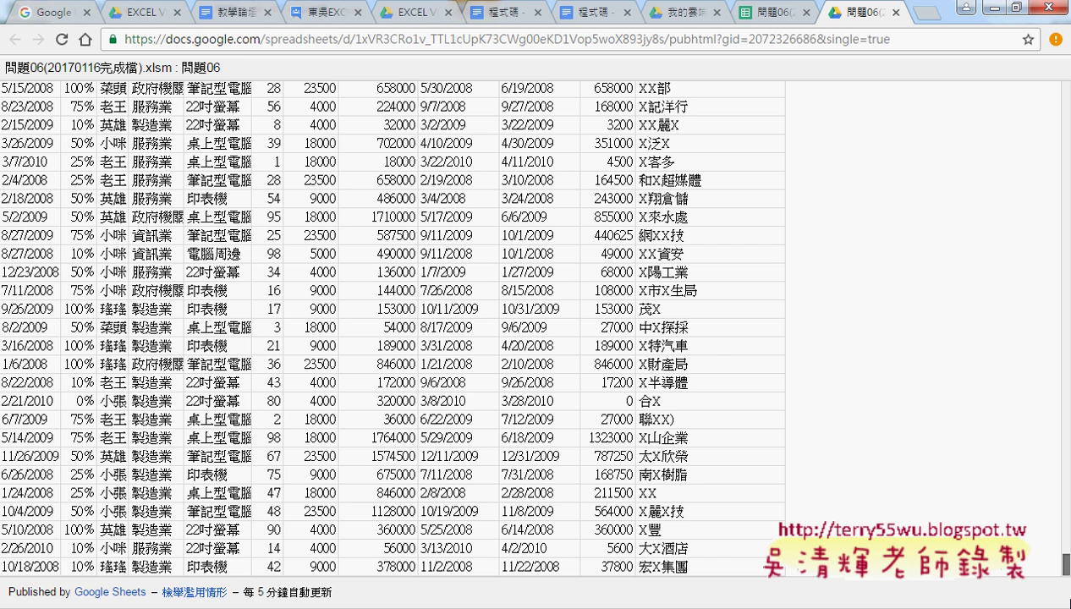
pyautogui.click(754, 18)
pyautogui.click(159, 466)
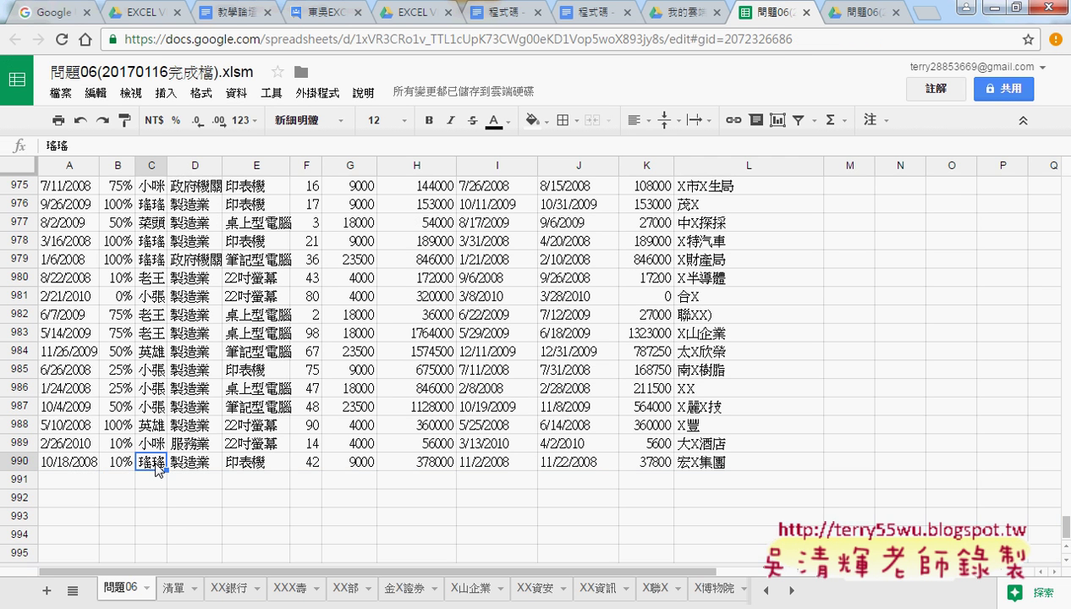
pyautogui.click(872, 13)
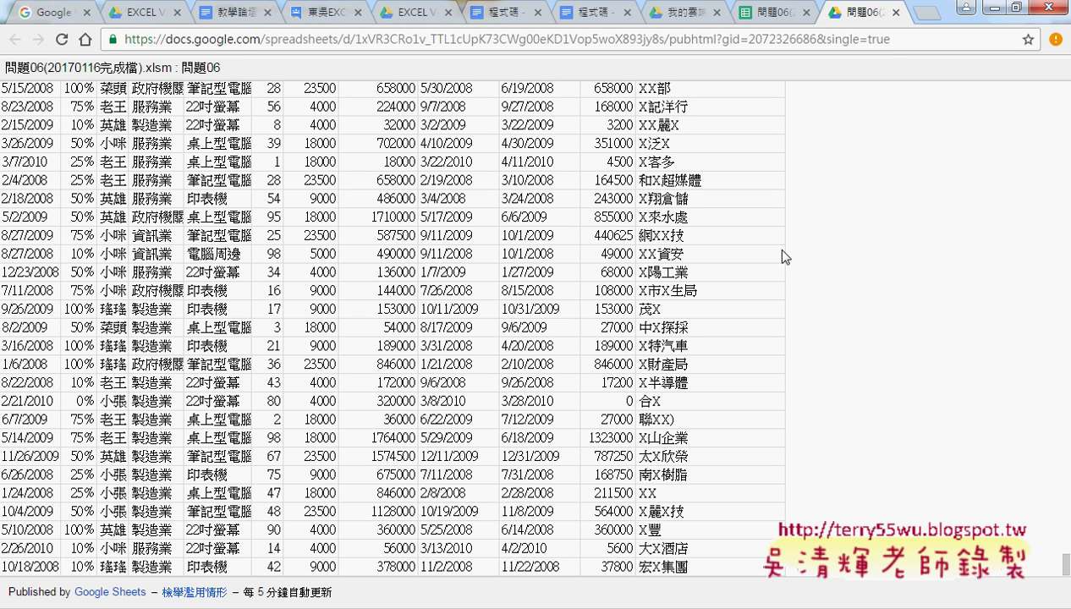
pyautogui.click(895, 13)
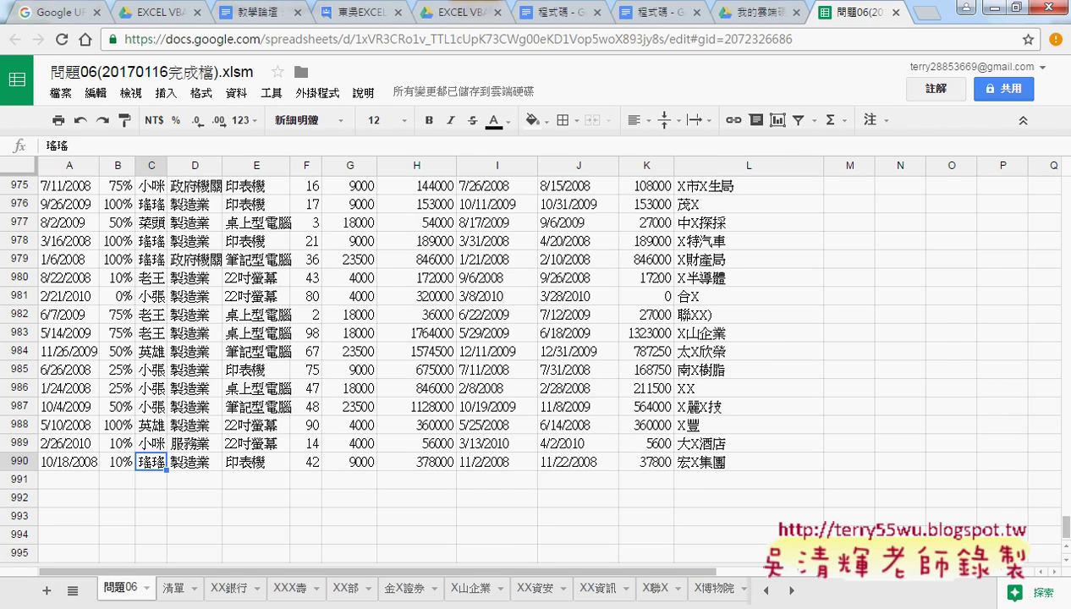
# - Bring the Excel workbook 問題06 forward and add a new blank sheet 工作表1
pyautogui.moveTo(364, 592)
pyautogui.click(370, 552)
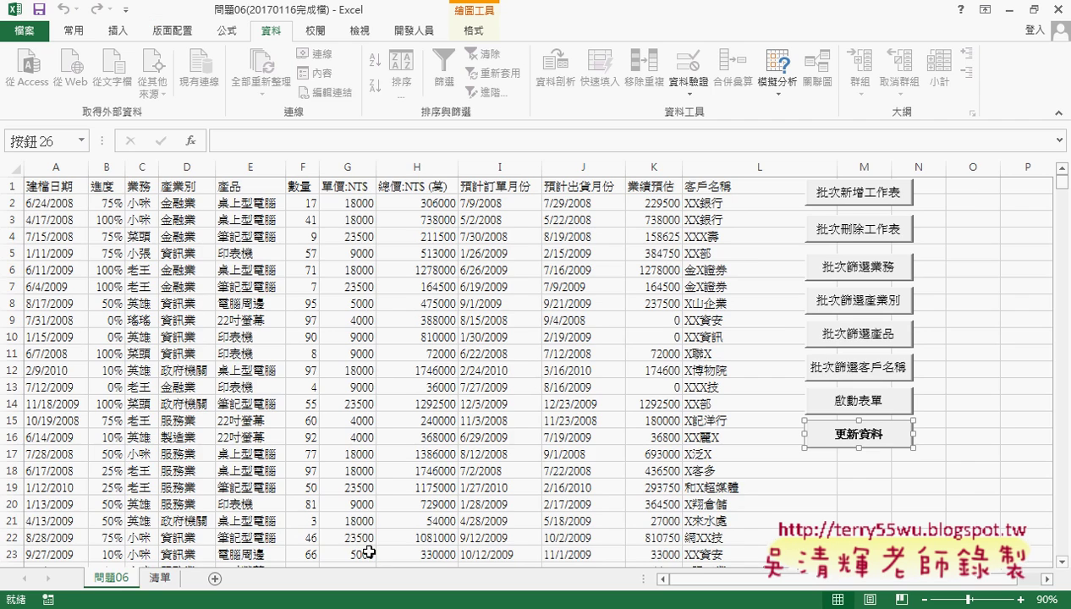
pyautogui.click(972, 438)
pyautogui.rightClick(884, 435)
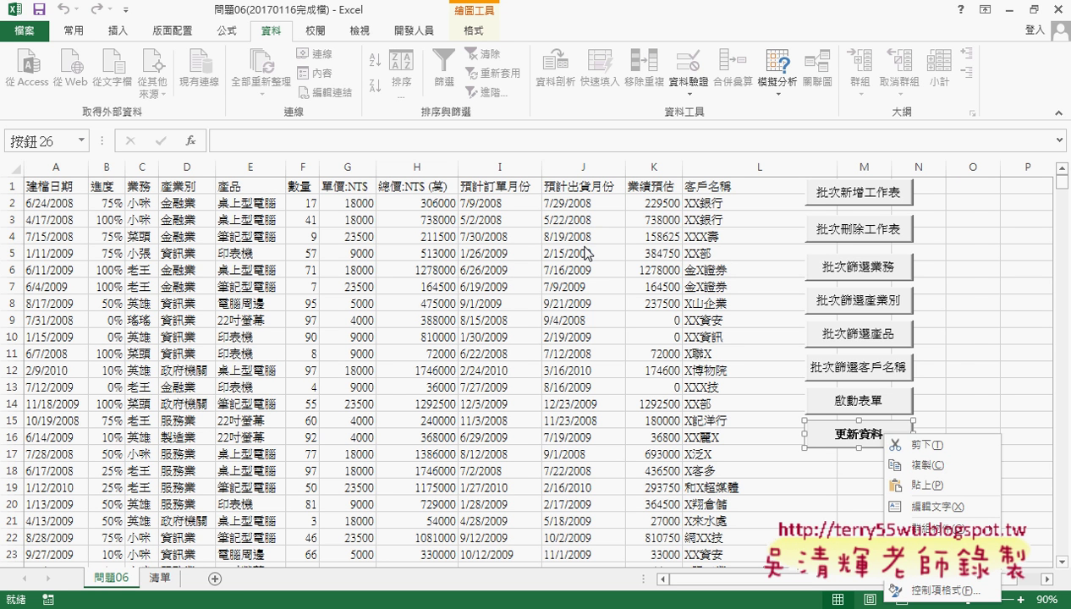
pyautogui.click(217, 578)
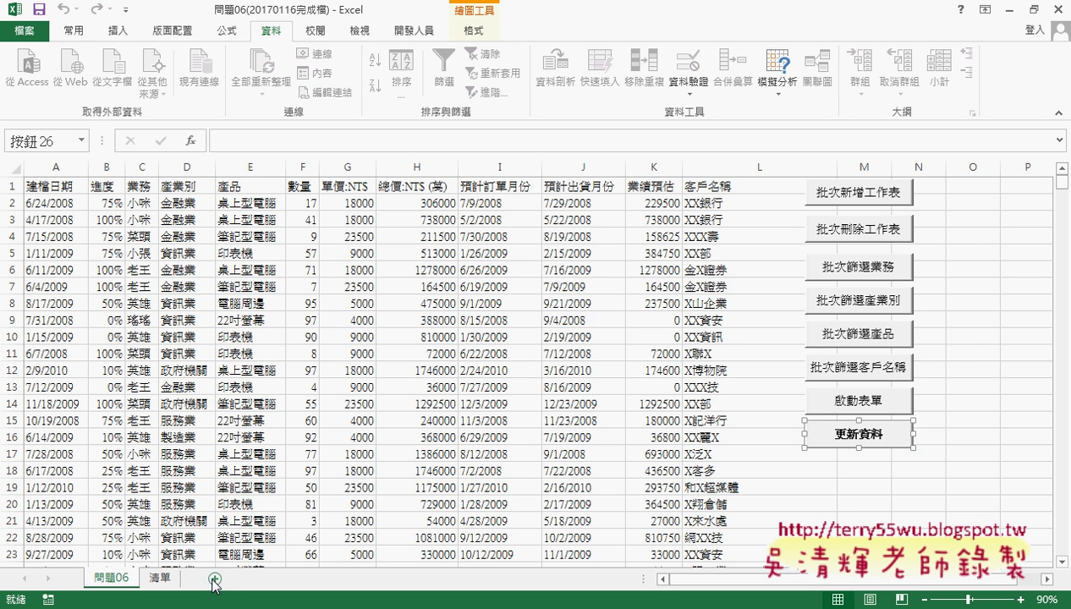
pyautogui.click(216, 580)
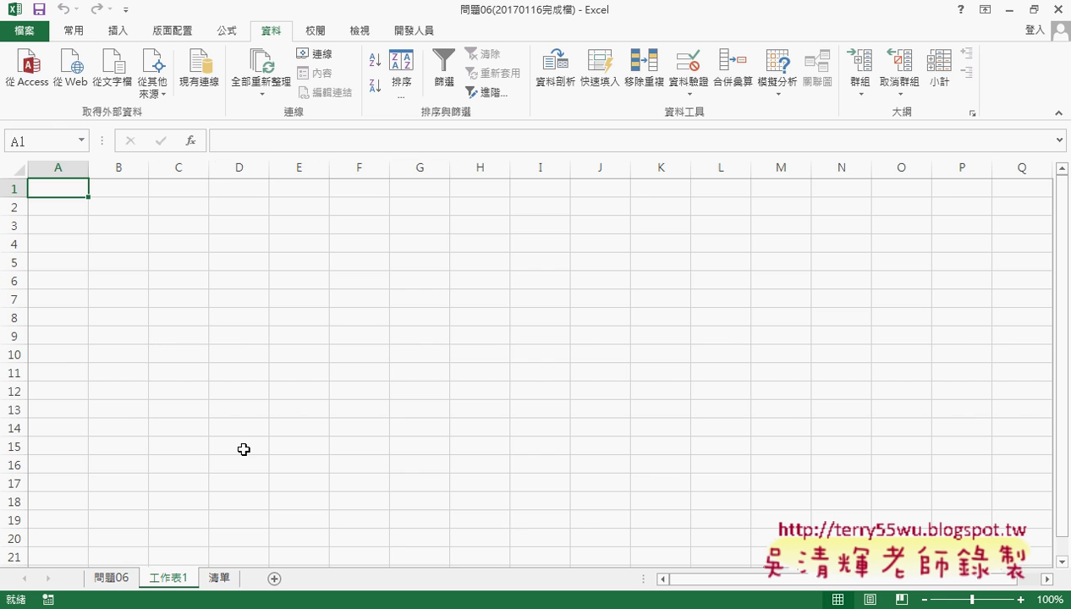
# - Preview a From Web query with the pasted pubhtml URL, cancel it, and return to 問題06
pyautogui.click(414, 31)
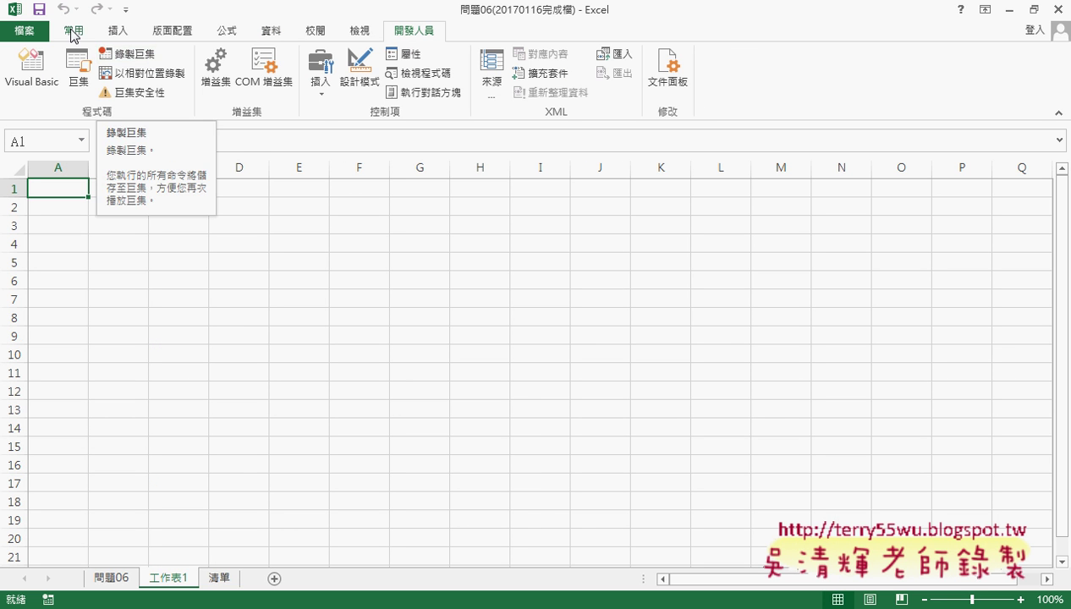
pyautogui.click(122, 34)
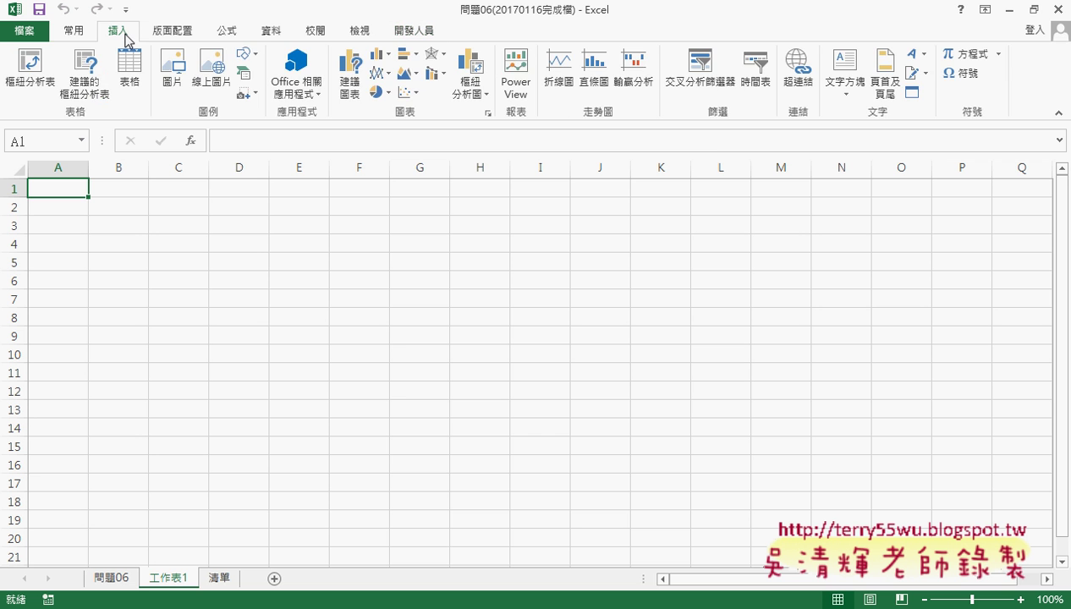
pyautogui.click(271, 36)
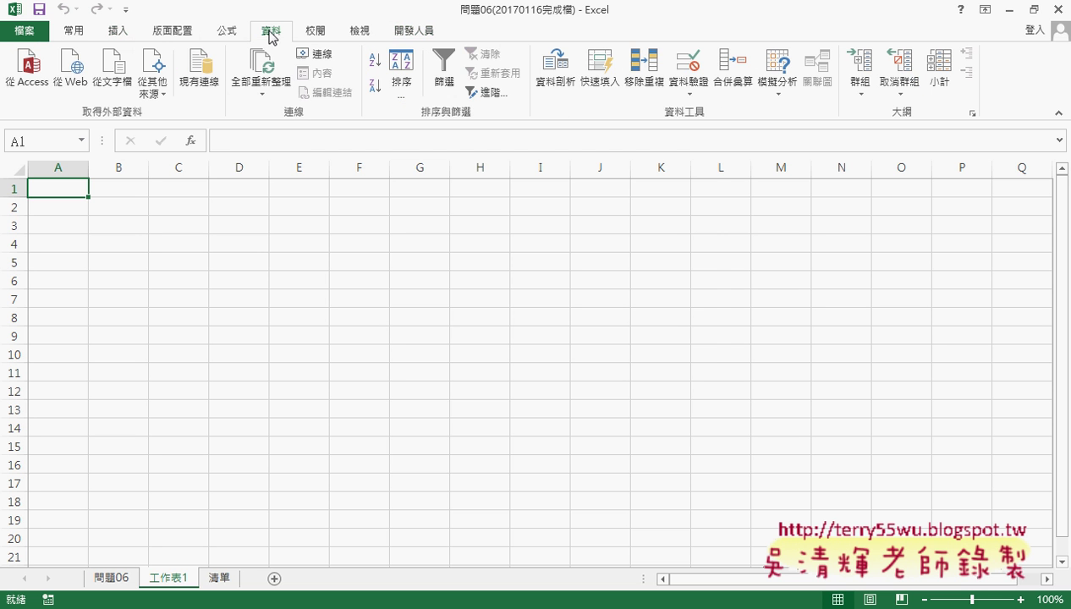
pyautogui.click(72, 72)
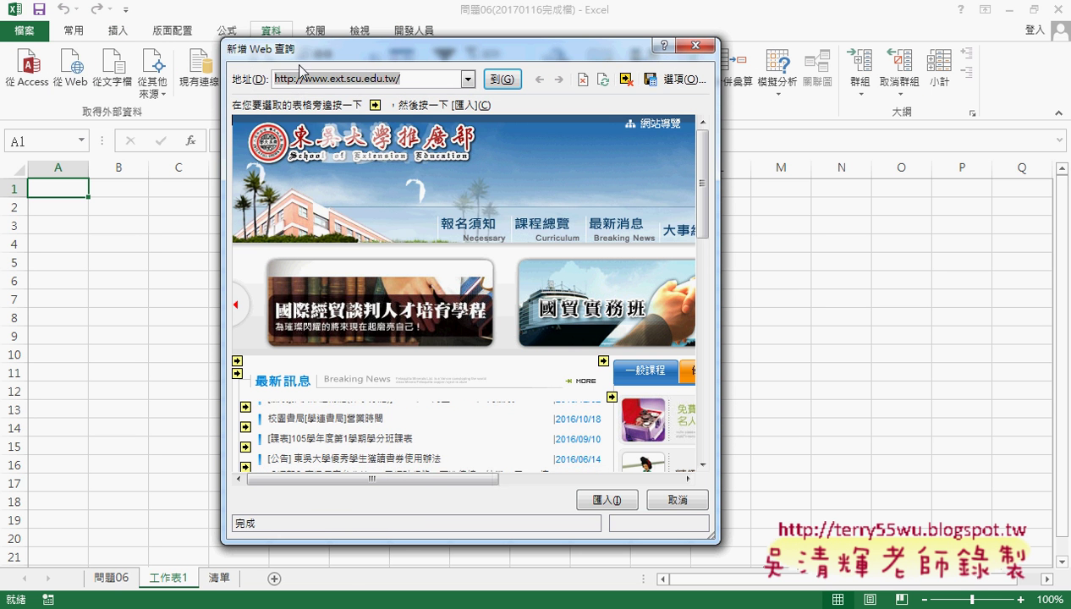
pyautogui.rightClick(452, 80)
pyautogui.click(486, 142)
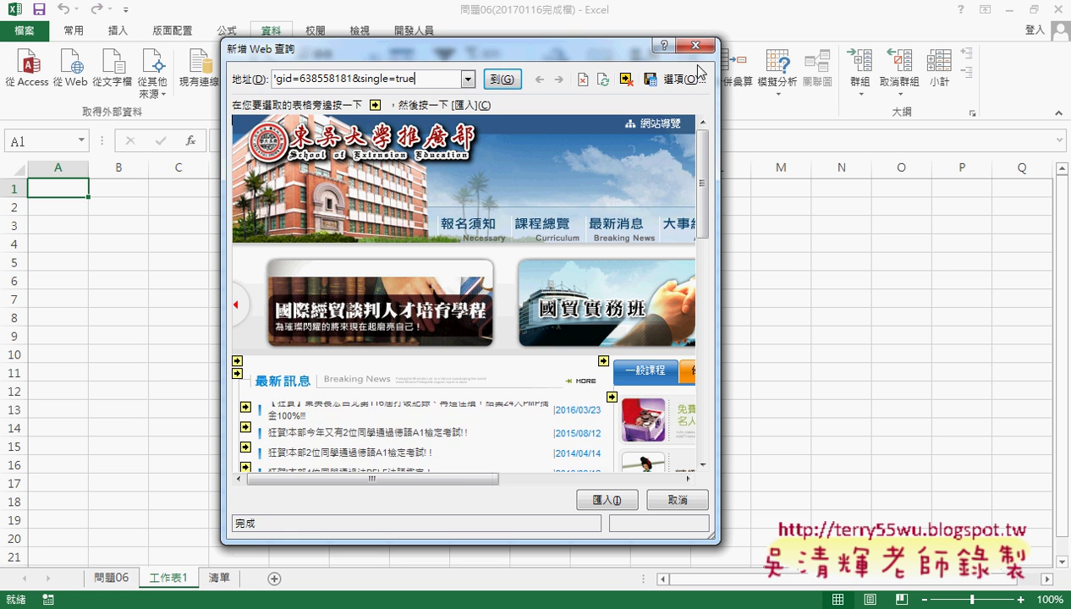
pyautogui.press('Escape')
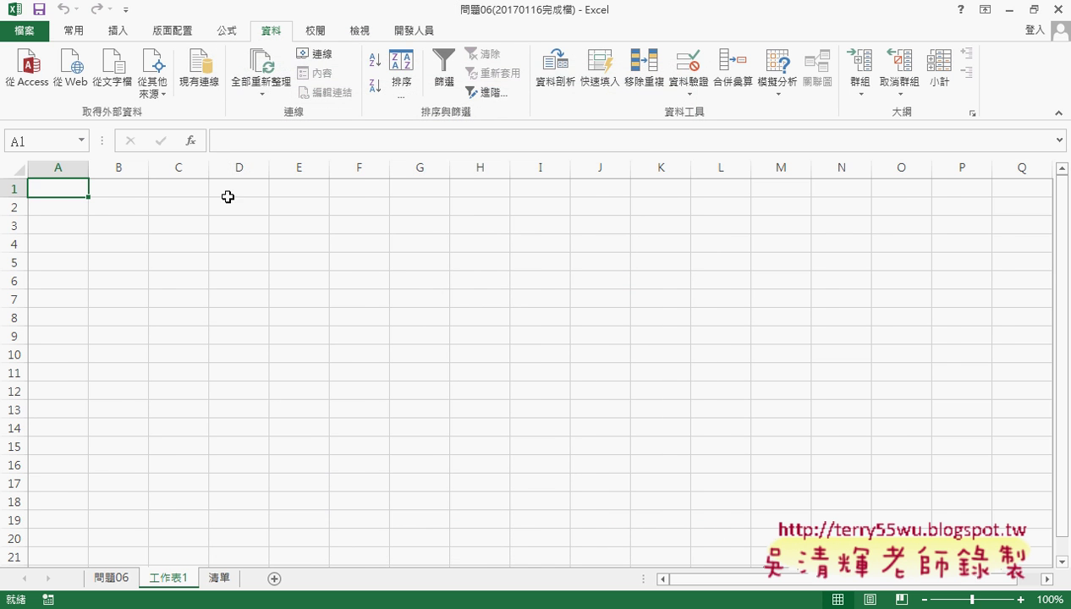
pyautogui.click(113, 579)
pyautogui.click(973, 504)
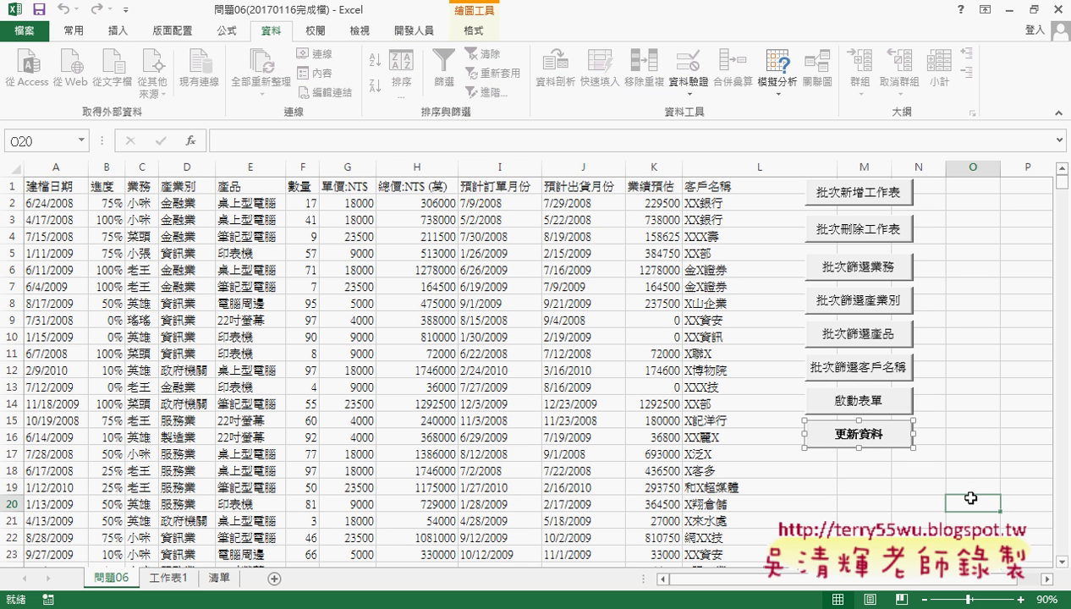
# - Run the 更新資料 macro to clear the sheet and re-import the web data
pyautogui.click(859, 438)
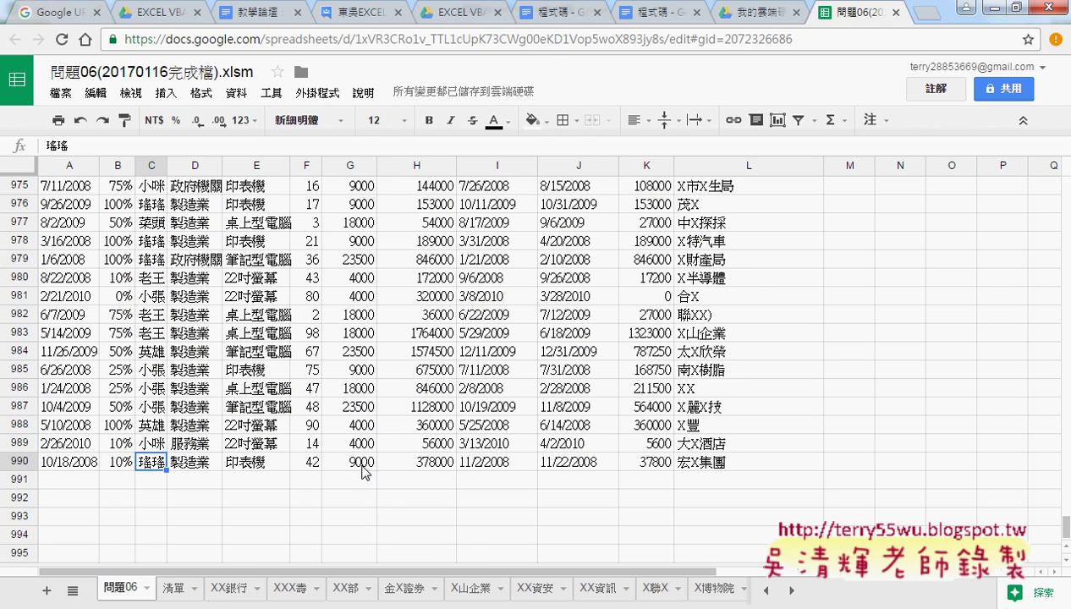
# - Switch to the second 程式碼 notes document and scroll through its publish steps
pyautogui.click(551, 22)
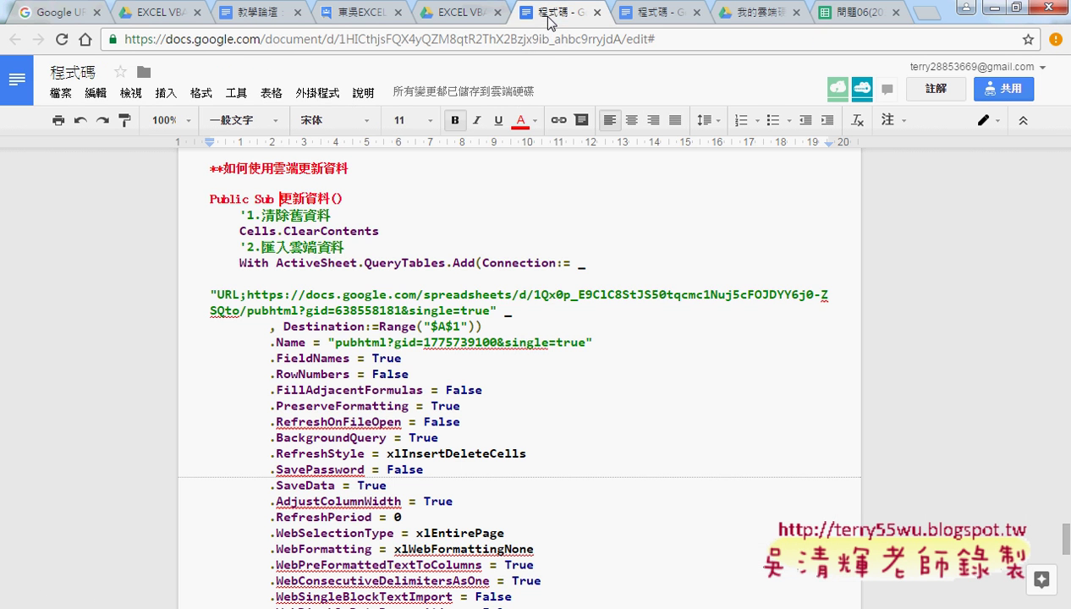
pyautogui.click(661, 28)
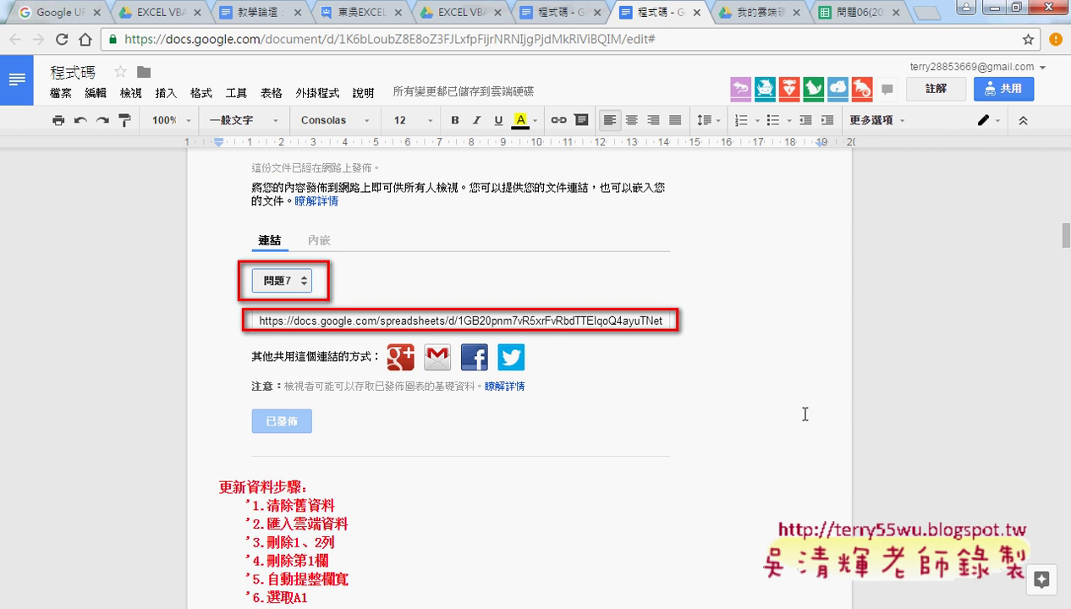
pyautogui.scroll(4, 800, 422)
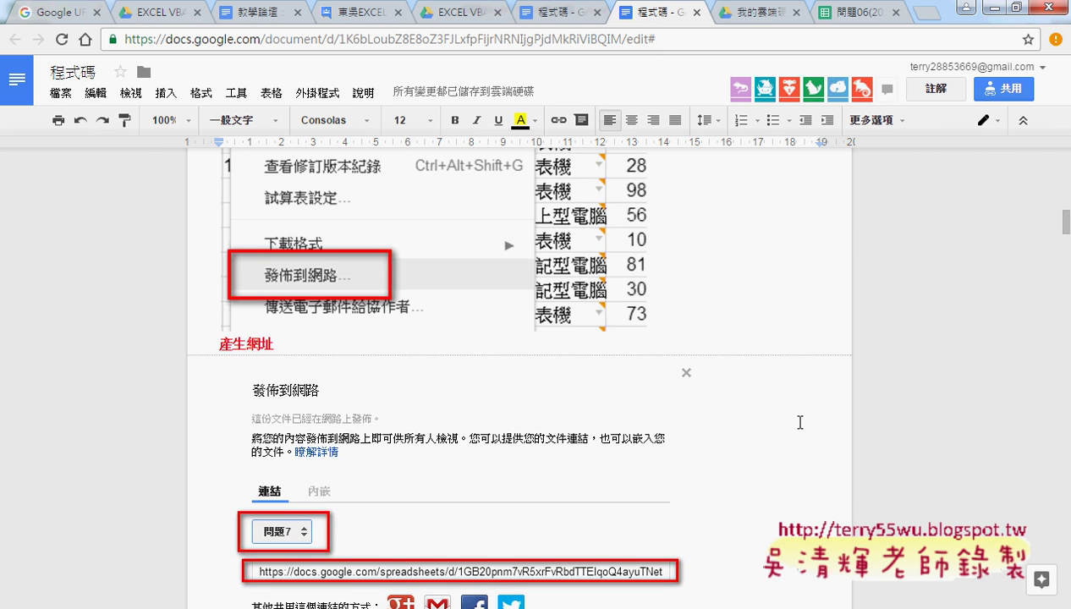
pyautogui.scroll(4, 626, 350)
pyautogui.scroll(5, 626, 349)
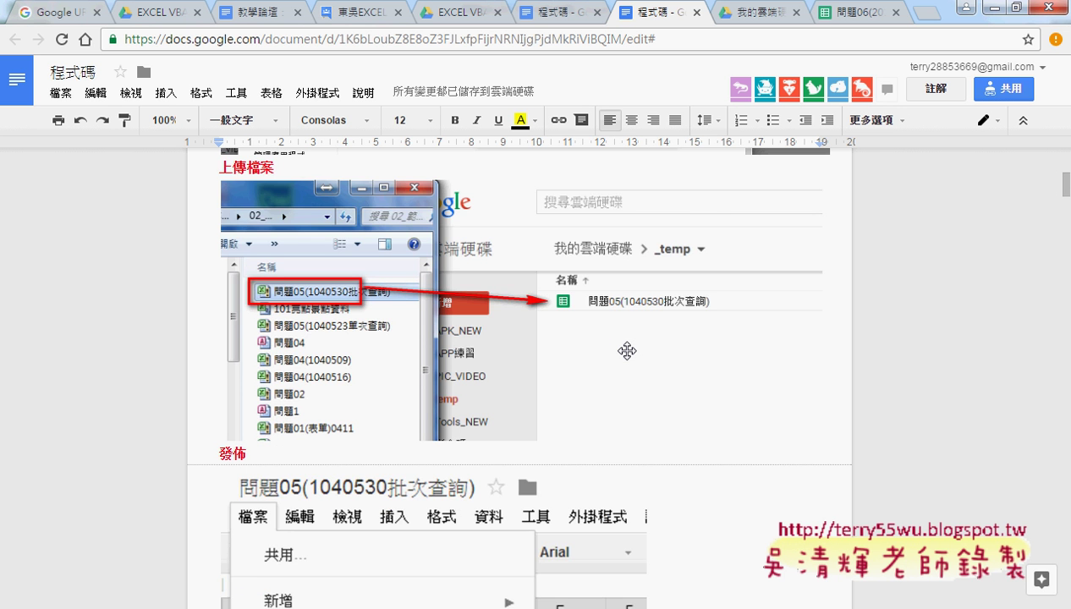
pyautogui.scroll(-4, 626, 349)
pyautogui.scroll(-3, 626, 349)
pyautogui.scroll(-1, 682, 370)
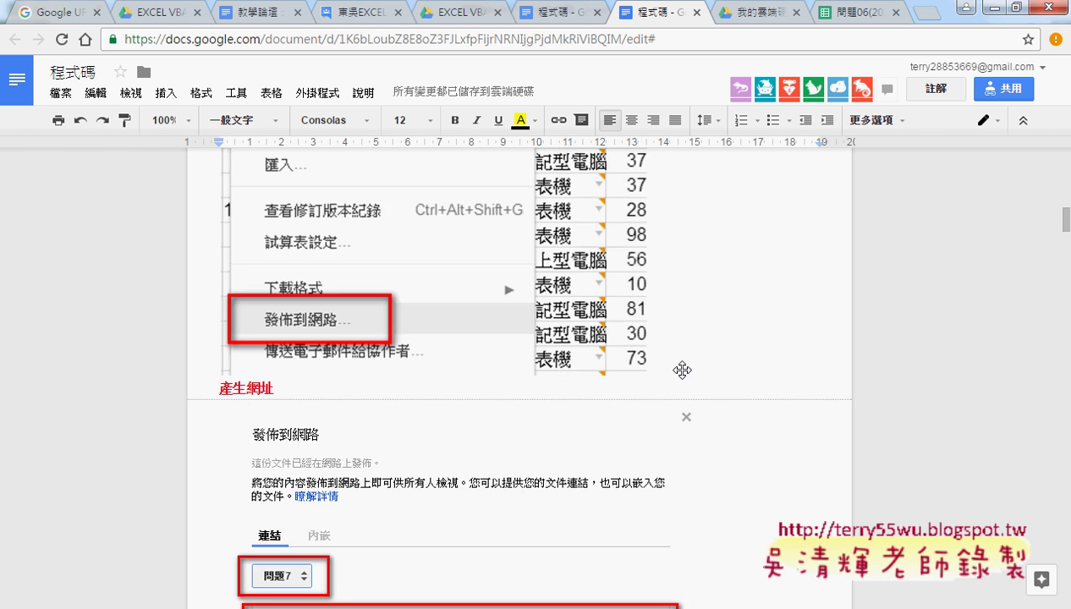
pyautogui.scroll(-4, 681, 370)
pyautogui.scroll(-1, 514, 306)
pyautogui.scroll(-2, 508, 311)
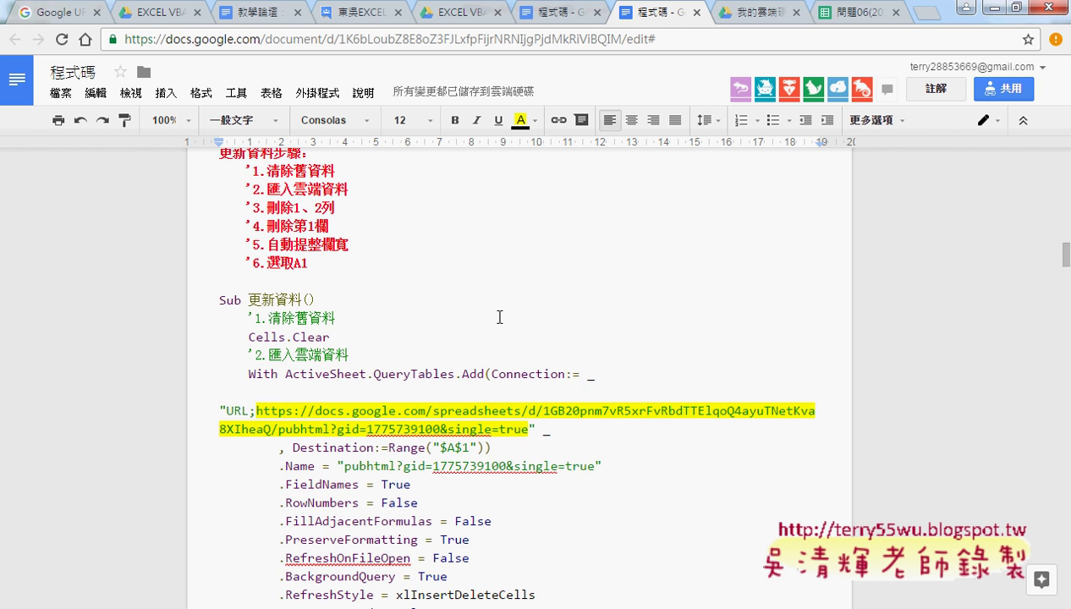
pyautogui.scroll(1, 351, 202)
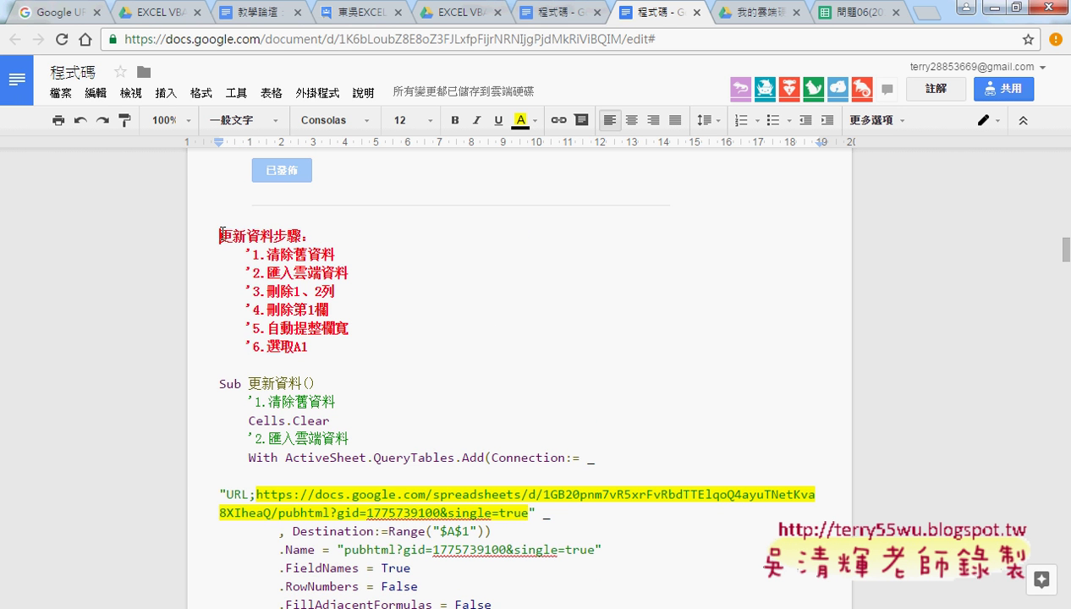
# - Scroll down to the MSXML2.XMLHTTP.3.0 code section and highlight XMLHTTP in its heading
pyautogui.moveTo(221, 232); pyautogui.dragTo(351, 347)
pyautogui.scroll(-5, 781, 347)
pyautogui.scroll(-2, 783, 344)
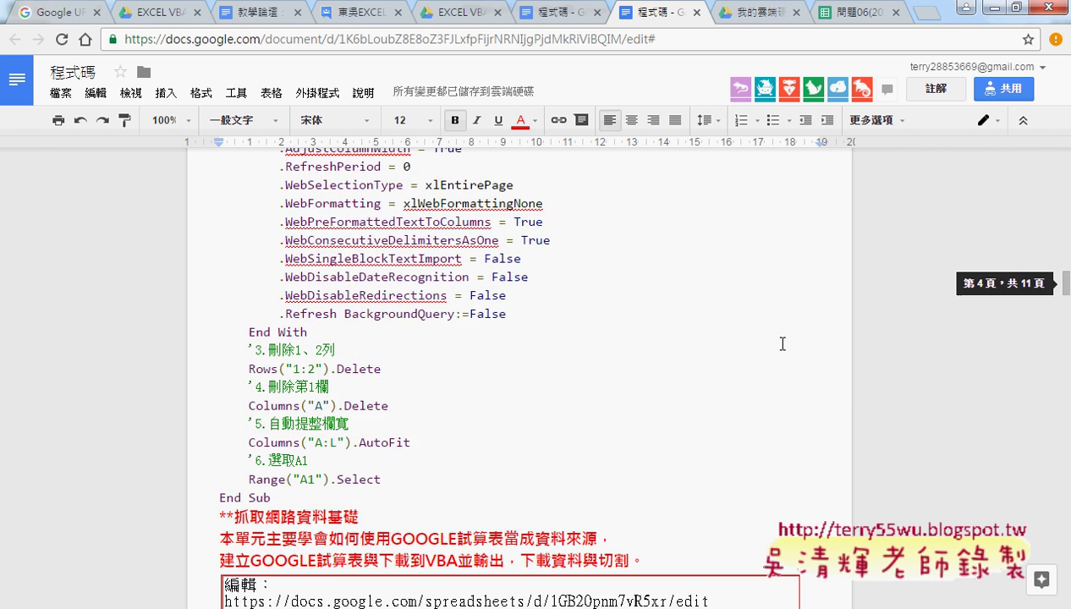
pyautogui.scroll(-1, 783, 343)
pyautogui.scroll(-2, 660, 308)
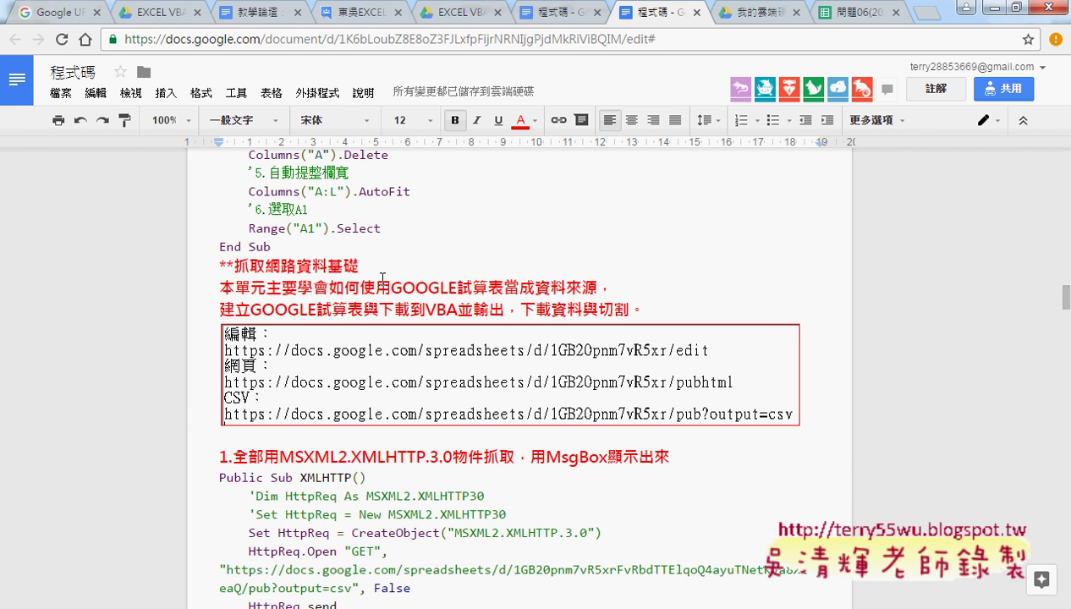
pyautogui.scroll(-1, 322, 270)
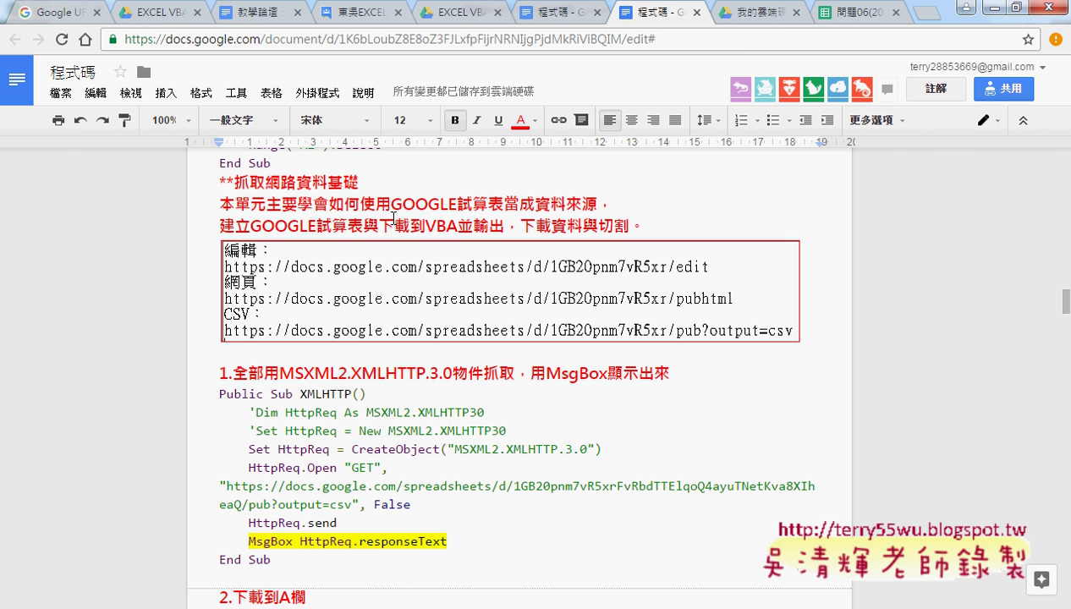
pyautogui.moveTo(351, 373); pyautogui.dragTo(425, 377)
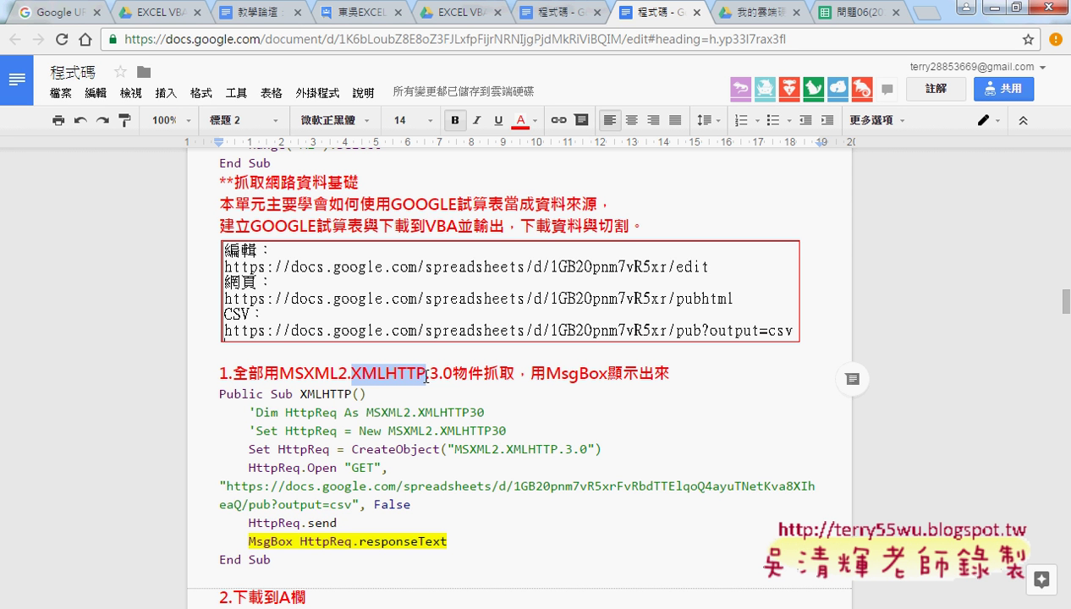
# - Highlight the HttpReq creation line, its CreateObject call and the MSXML2.XMLHTTP.3.0 object name
pyautogui.scroll(-3, 665, 433)
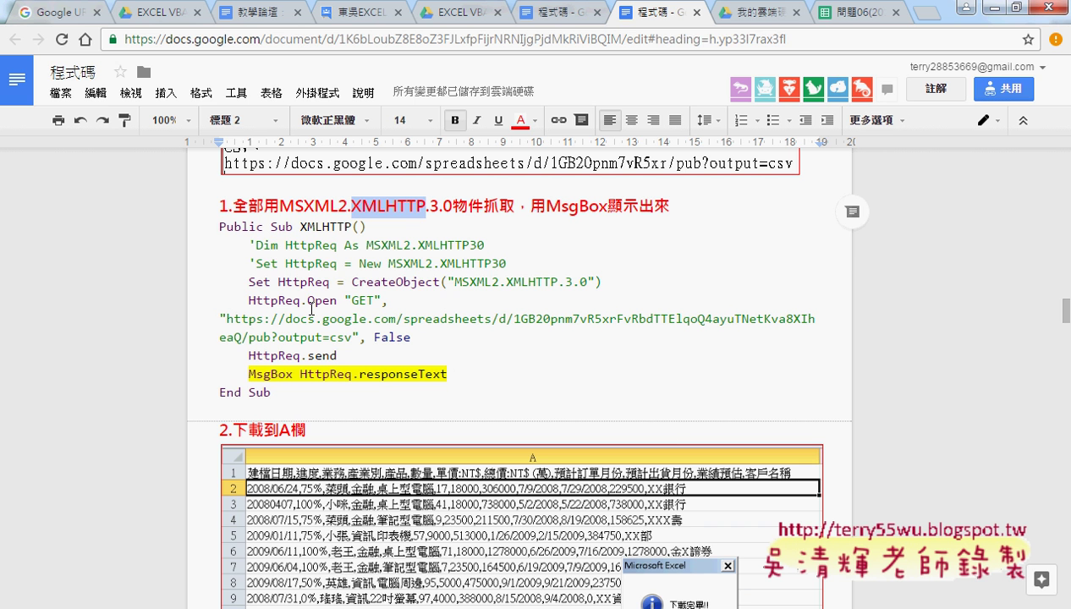
pyautogui.moveTo(241, 287); pyautogui.dragTo(602, 283)
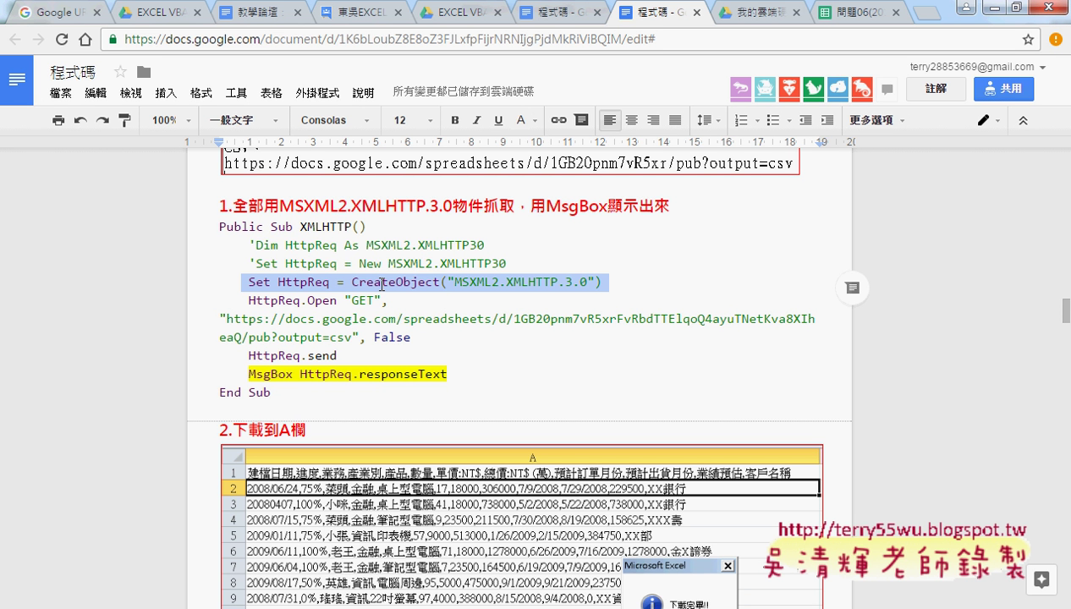
pyautogui.moveTo(351, 282); pyautogui.dragTo(439, 280)
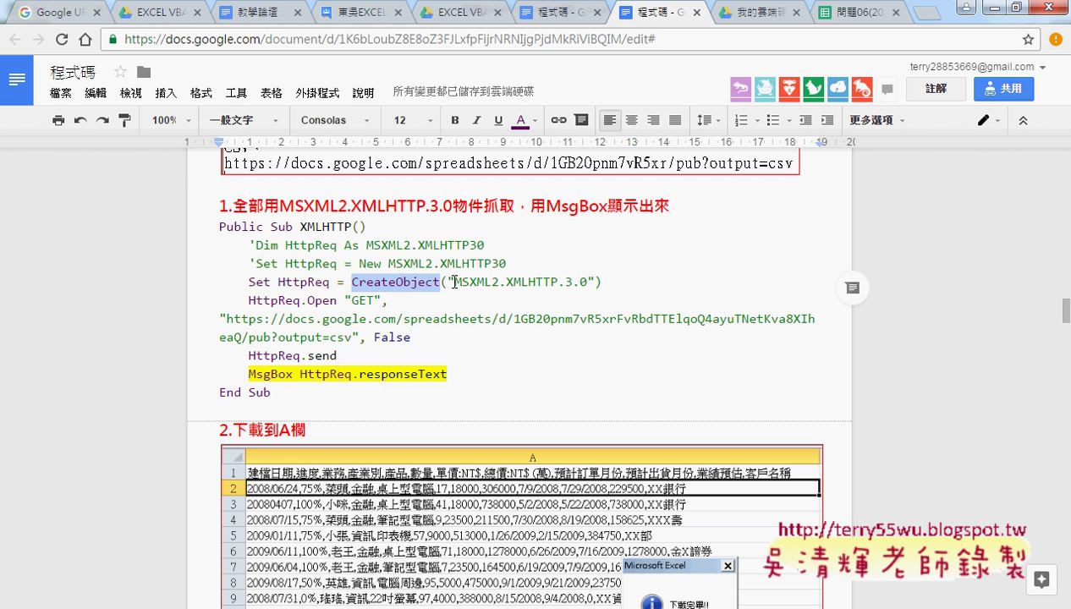
pyautogui.moveTo(506, 281); pyautogui.dragTo(580, 282)
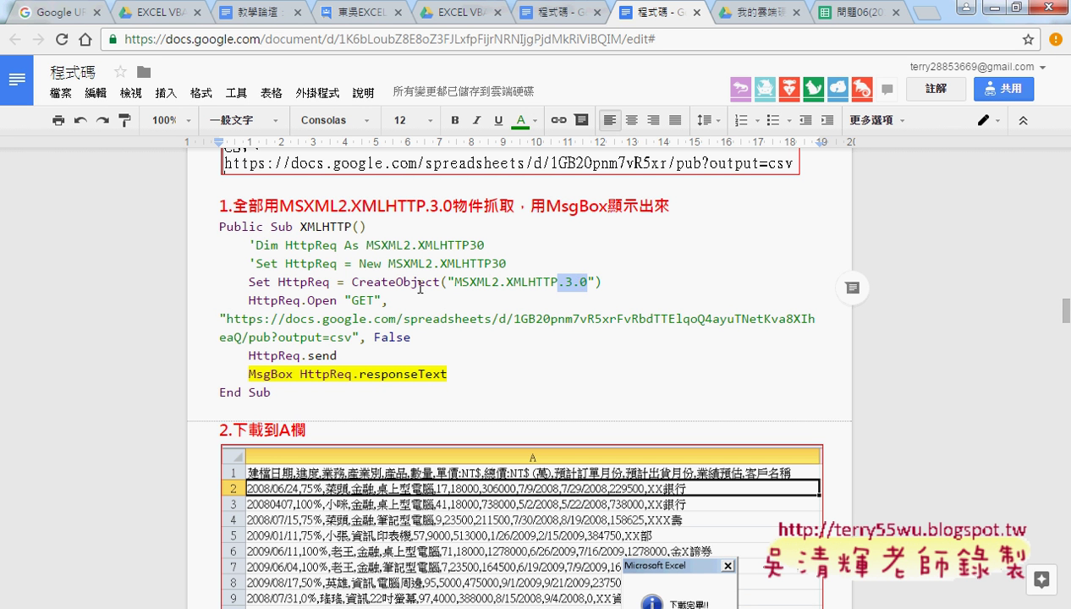
pyautogui.moveTo(352, 282); pyautogui.dragTo(572, 287)
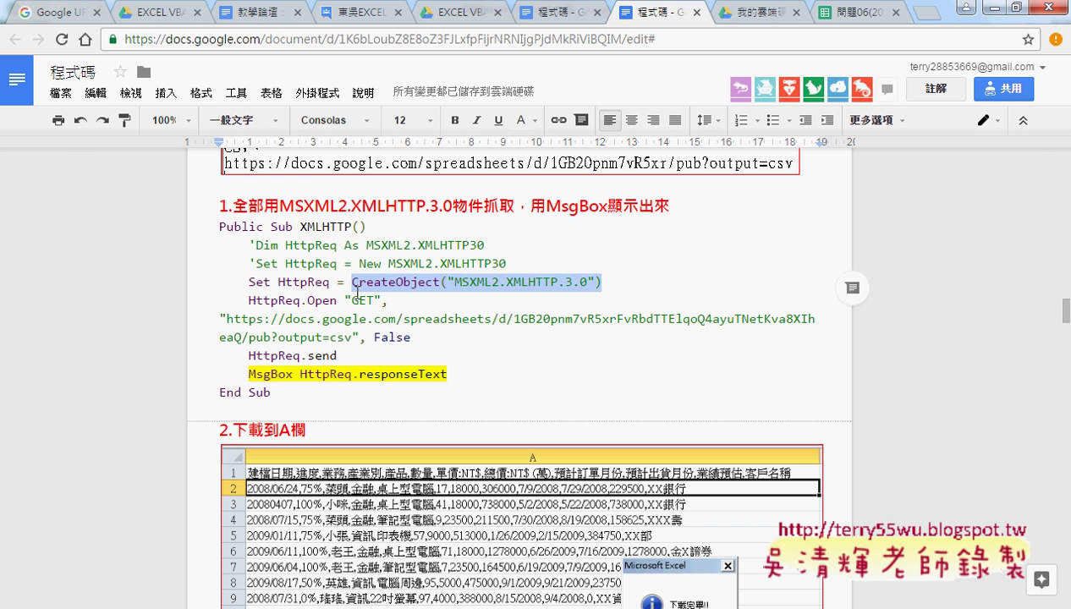
pyautogui.click(564, 281)
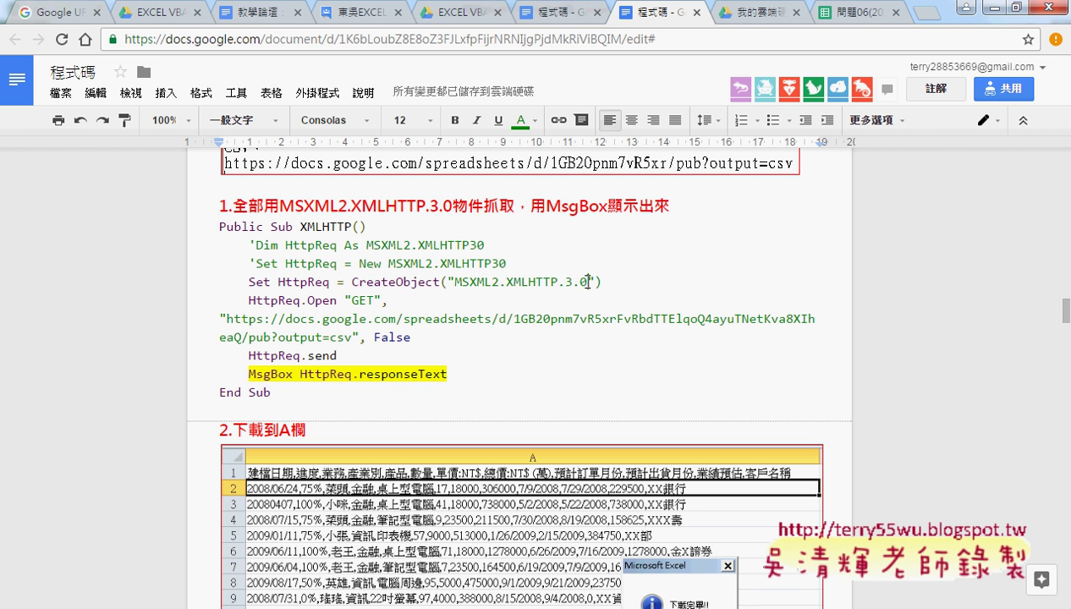
pyautogui.moveTo(587, 281); pyautogui.dragTo(452, 291)
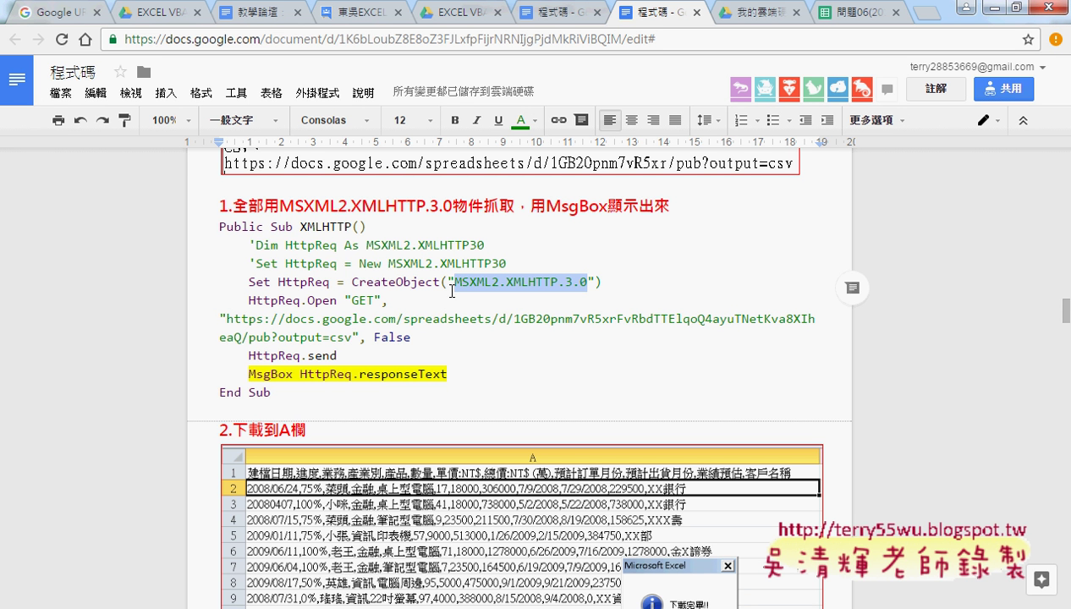
# - Highlight HttpReq, the Open call, the CSV URL and HttpReq.send, then return to 問題06
pyautogui.doubleClick(326, 283)
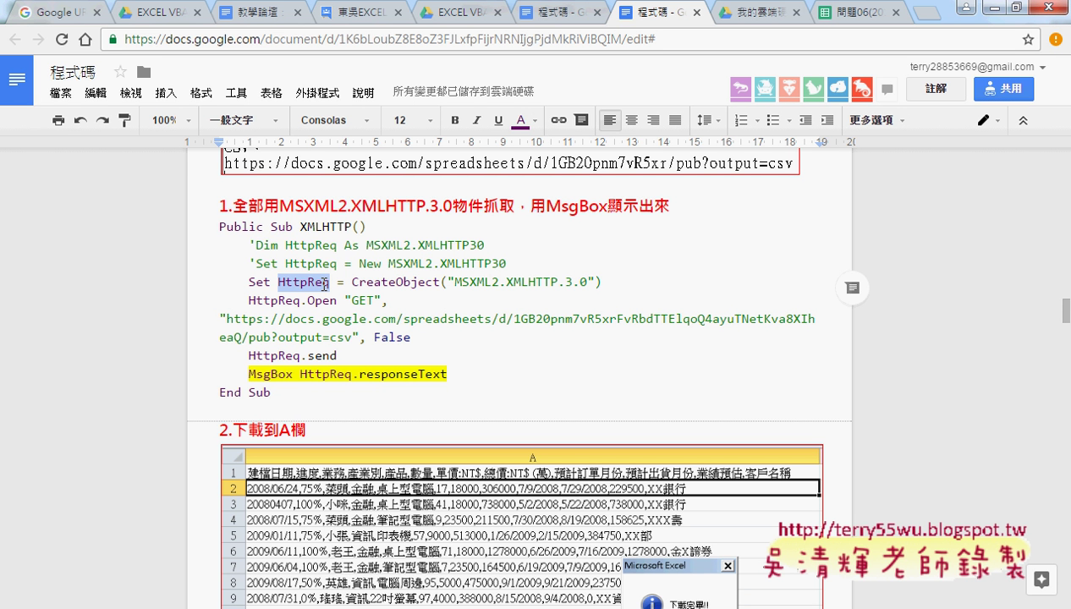
pyautogui.doubleClick(337, 301)
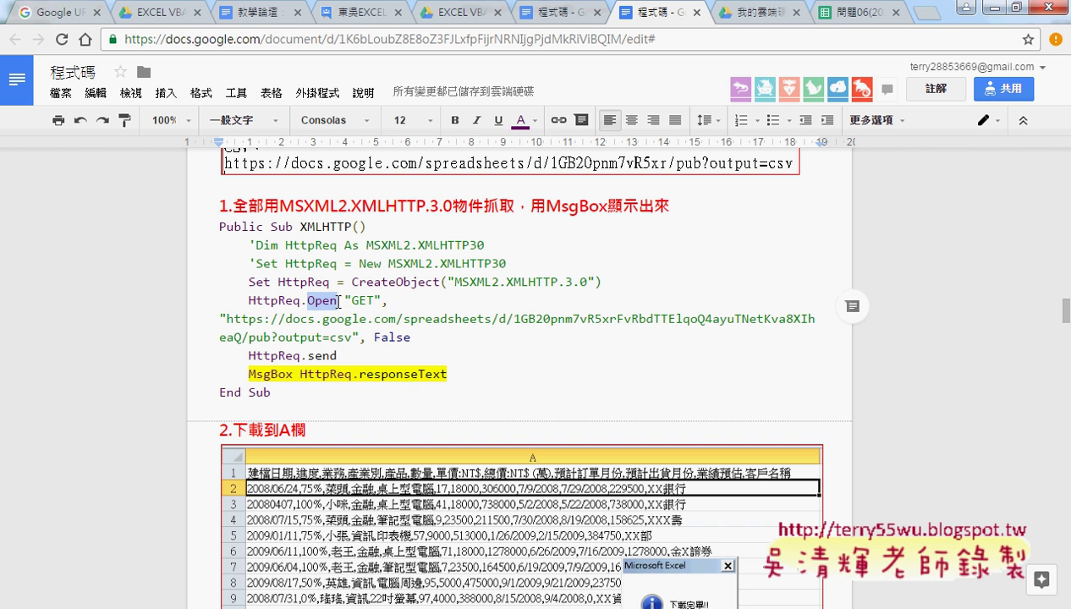
pyautogui.moveTo(226, 319)
pyautogui.mouseDown()
pyautogui.moveTo(530, 344)
pyautogui.moveTo(353, 337)
pyautogui.mouseUp()
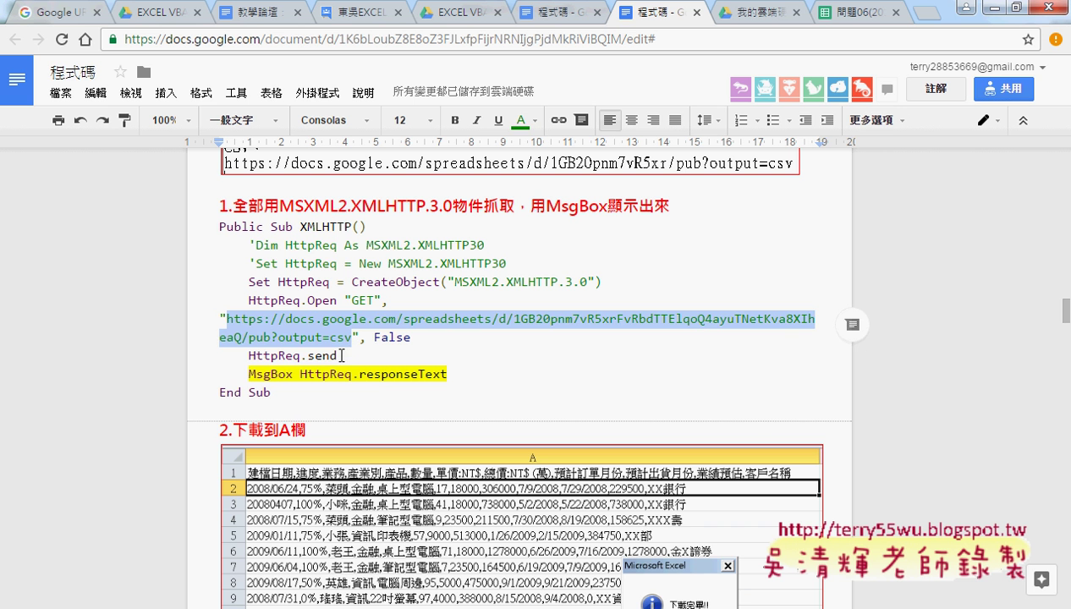
pyautogui.moveTo(338, 355); pyautogui.dragTo(261, 356)
pyautogui.click(322, 337)
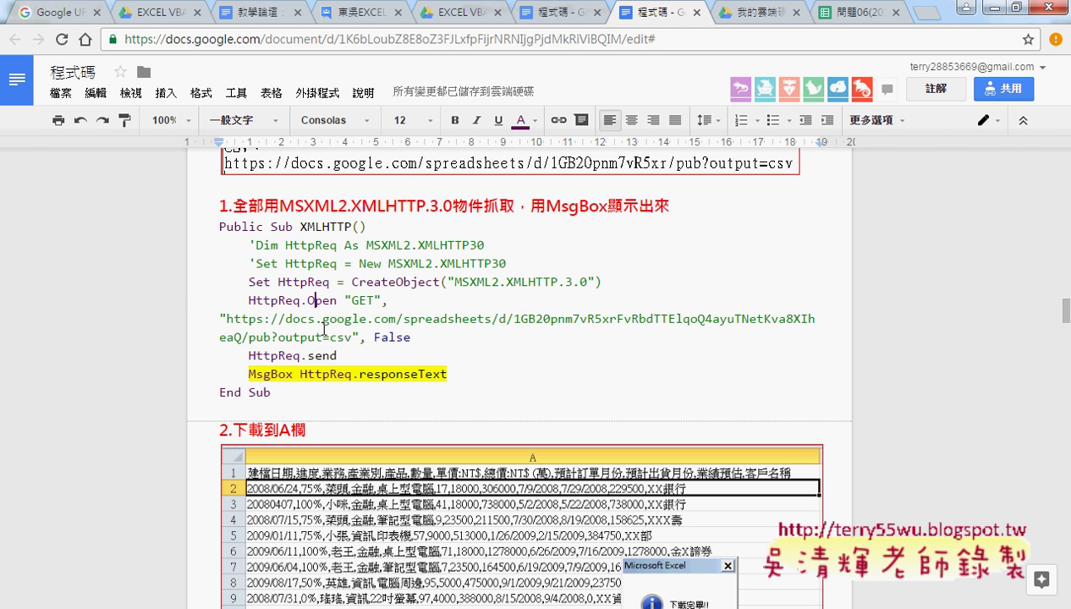
pyautogui.moveTo(342, 355); pyautogui.dragTo(249, 356)
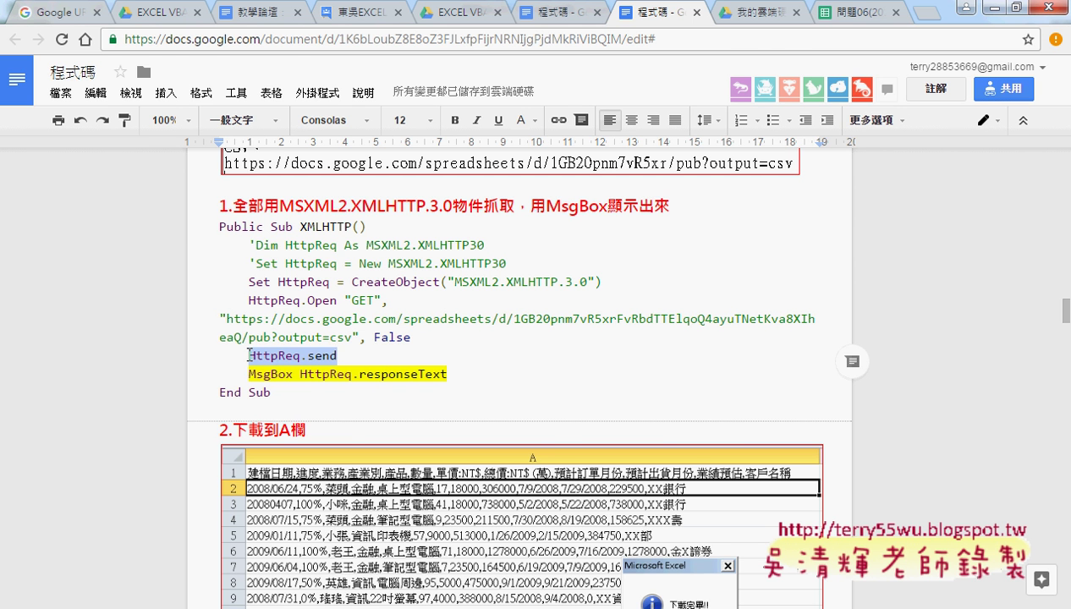
pyautogui.click(864, 14)
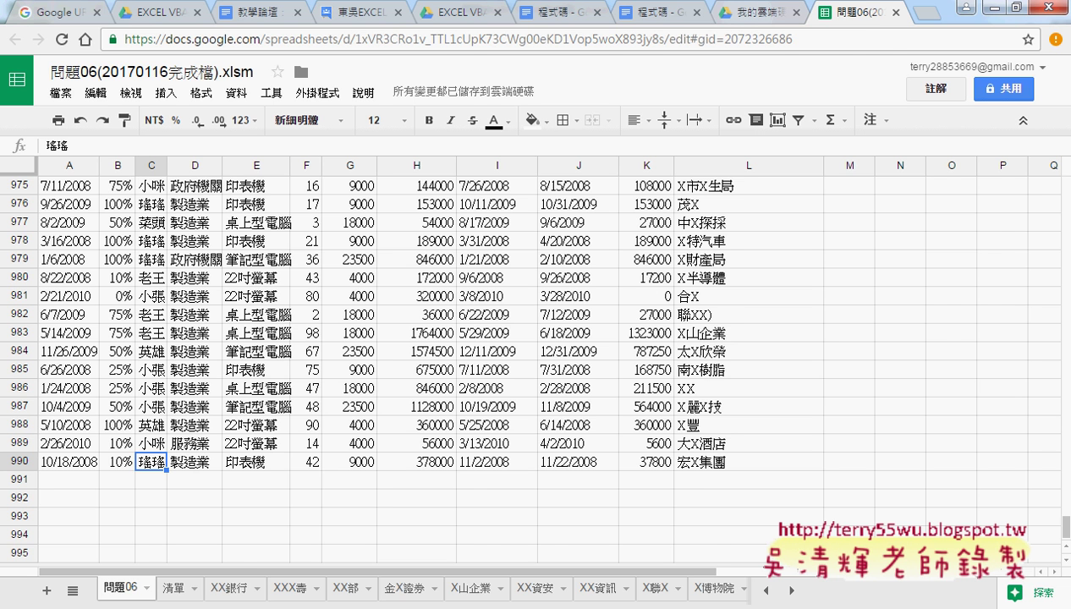
# - Copy the published sheet URL from the Module2 query code
pyautogui.moveTo(262, 567)
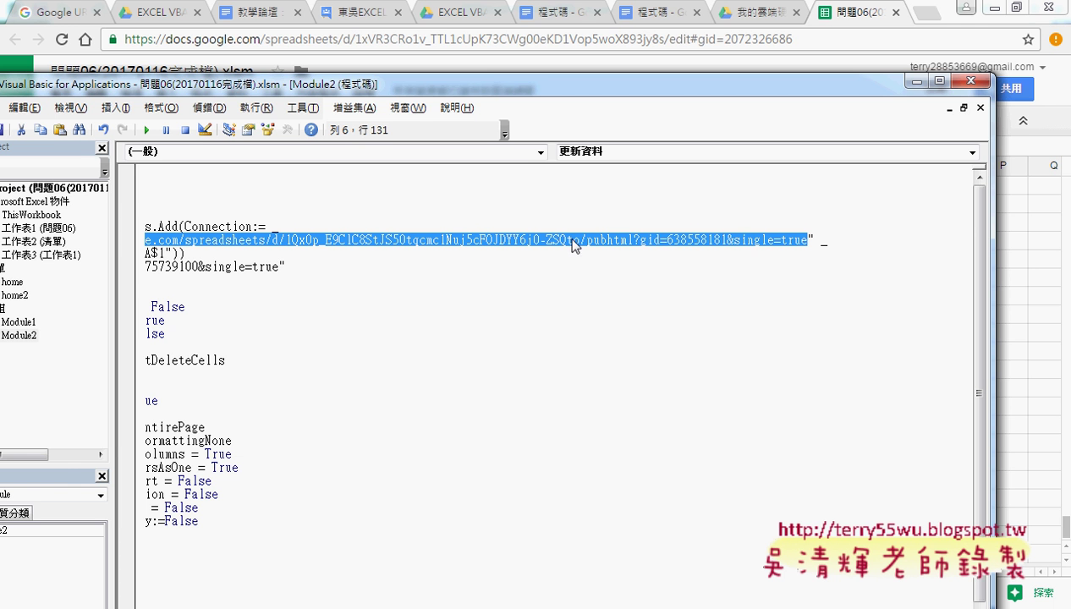
pyautogui.rightClick(575, 246)
pyautogui.click(618, 269)
pyautogui.moveTo(437, 88); pyautogui.dragTo(598, 64)
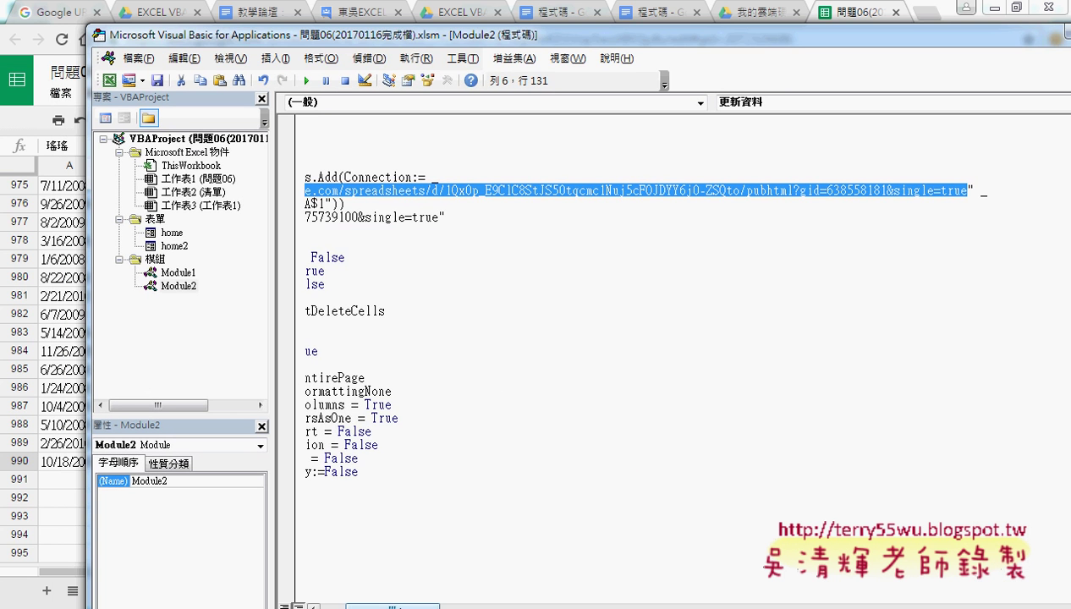
pyautogui.moveTo(399, 598); pyautogui.dragTo(360, 598)
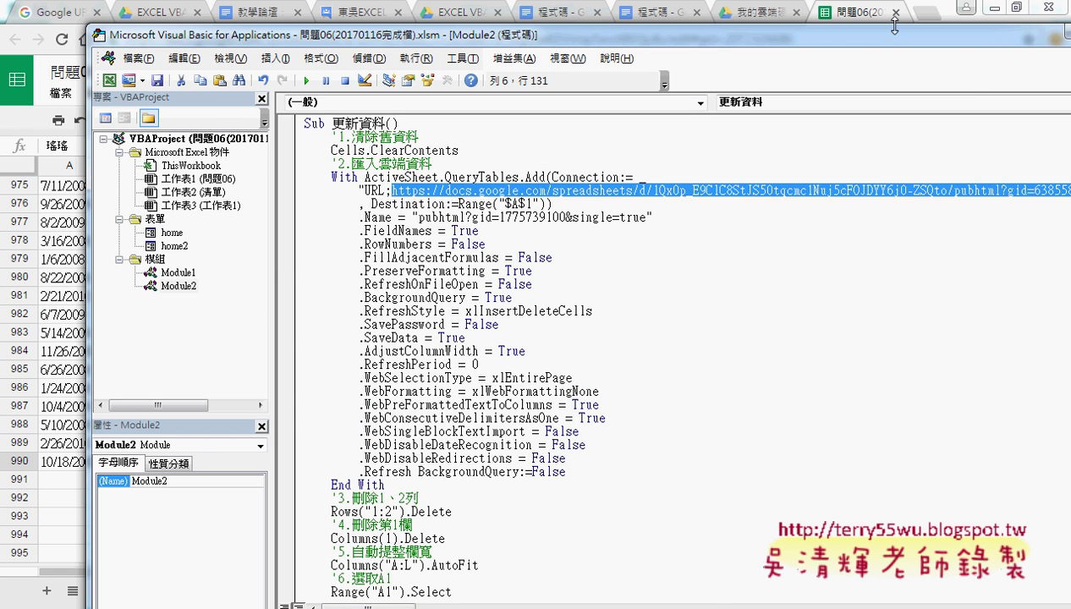
# - Load the copied URL in a new Chrome tab and view its HTML page source
pyautogui.click(926, 11)
pyautogui.rightClick(687, 39)
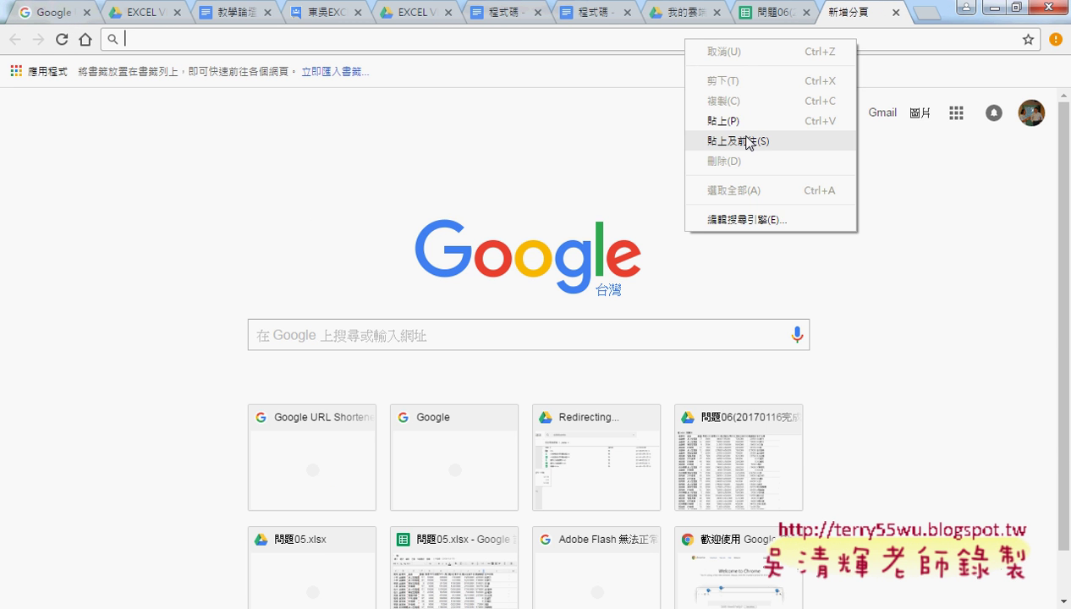
pyautogui.click(744, 140)
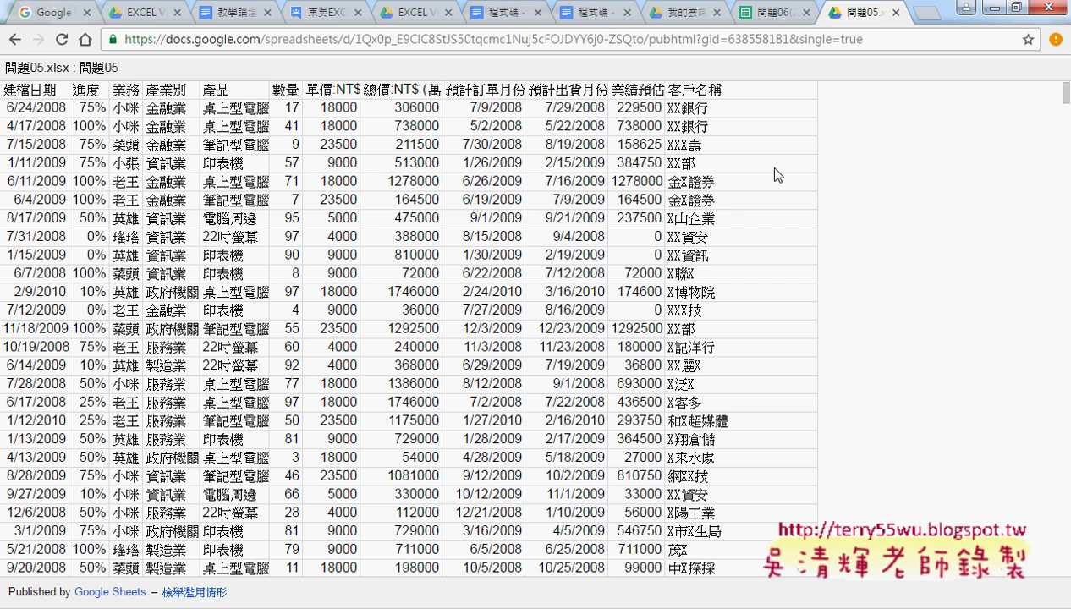
pyautogui.rightClick(865, 169)
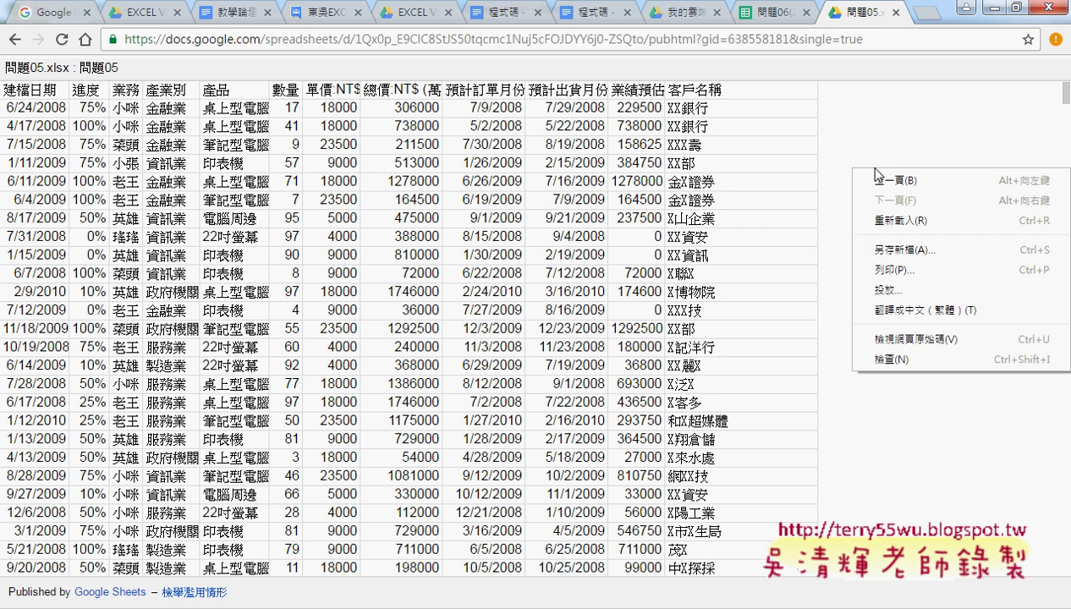
pyautogui.click(907, 340)
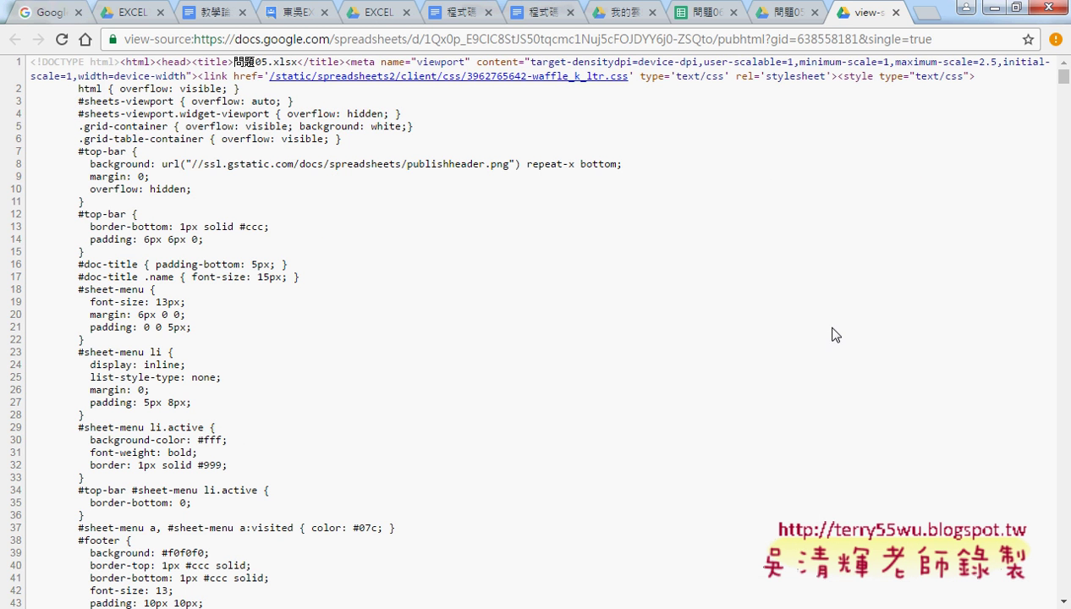
# - Scroll through the published 問題05 sheet's page source, close it, and switch to the VBA editor
pyautogui.scroll(-5, 605, 337)
pyautogui.scroll(-3, 605, 336)
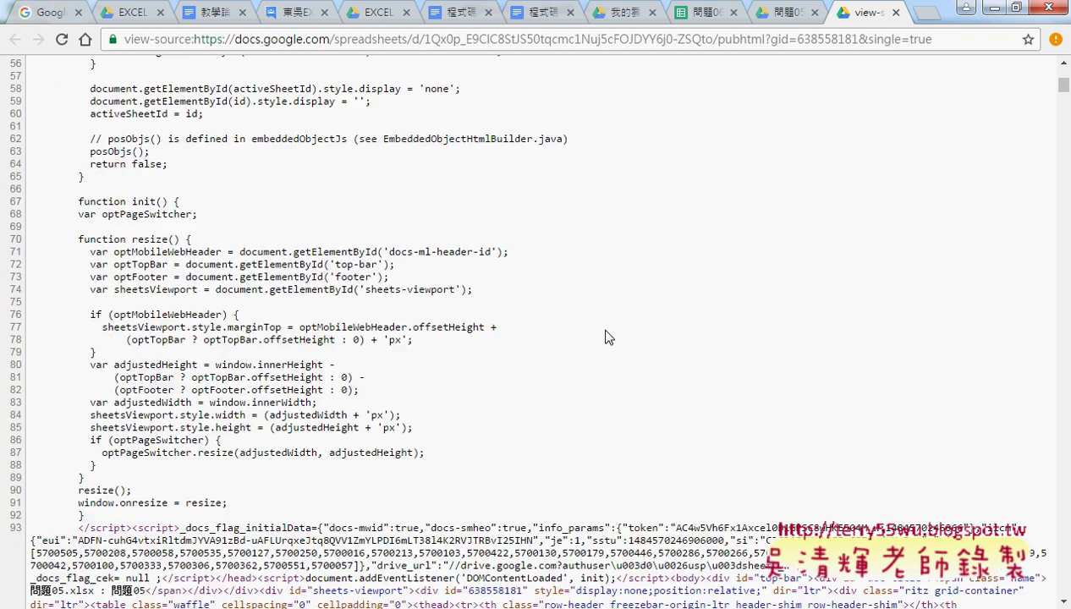
pyautogui.scroll(-3, 605, 330)
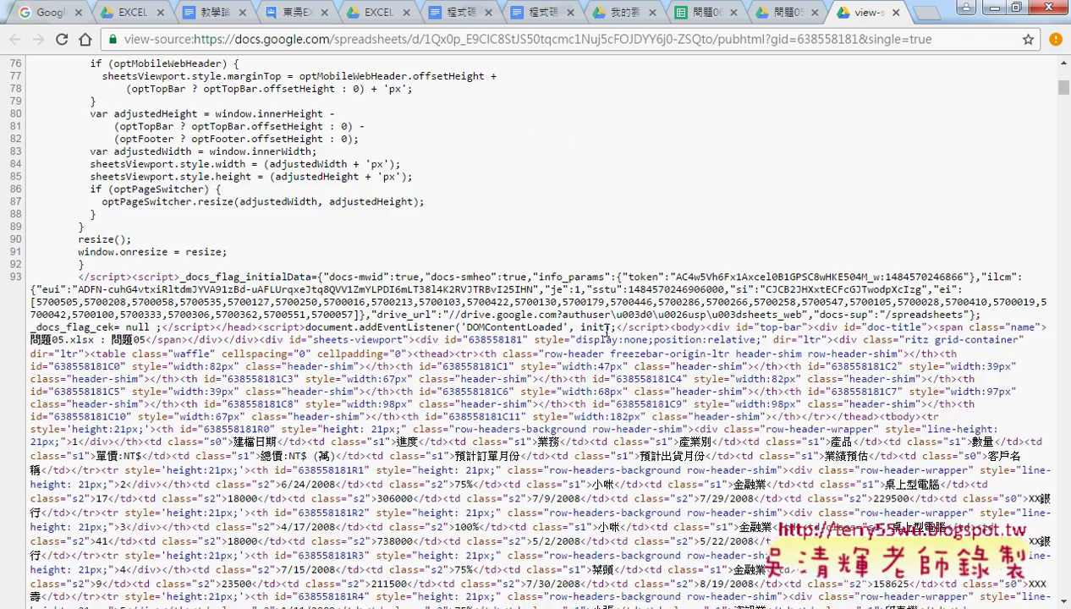
pyautogui.scroll(-5, 605, 330)
pyautogui.scroll(-5, 606, 330)
pyautogui.scroll(-5, 677, 328)
pyautogui.scroll(-3, 729, 327)
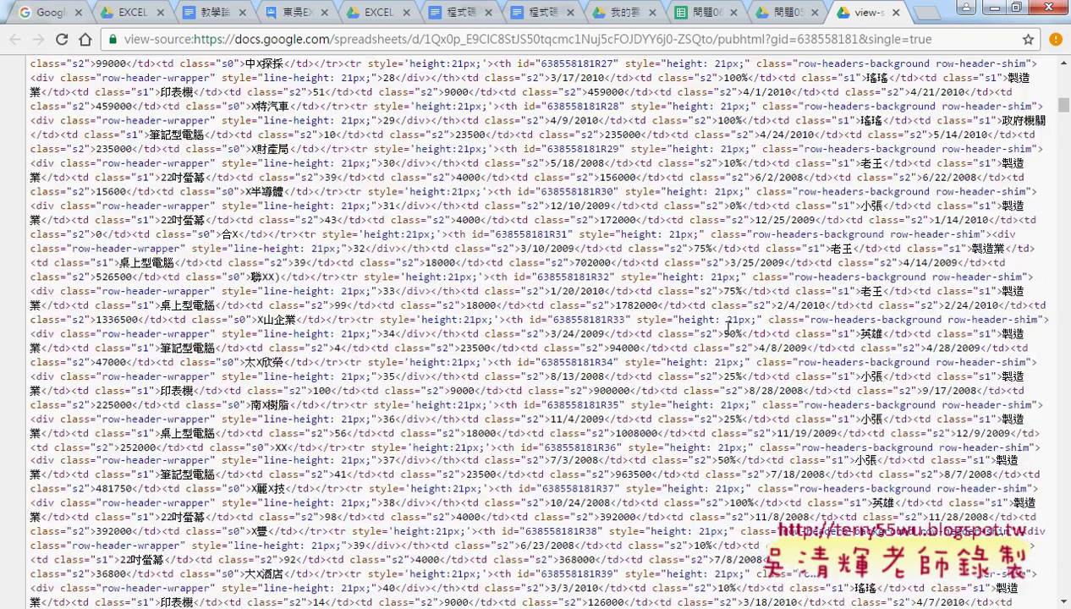
pyautogui.scroll(-6, 728, 326)
pyautogui.scroll(-6, 729, 326)
pyautogui.scroll(-6, 728, 327)
pyautogui.scroll(-6, 728, 329)
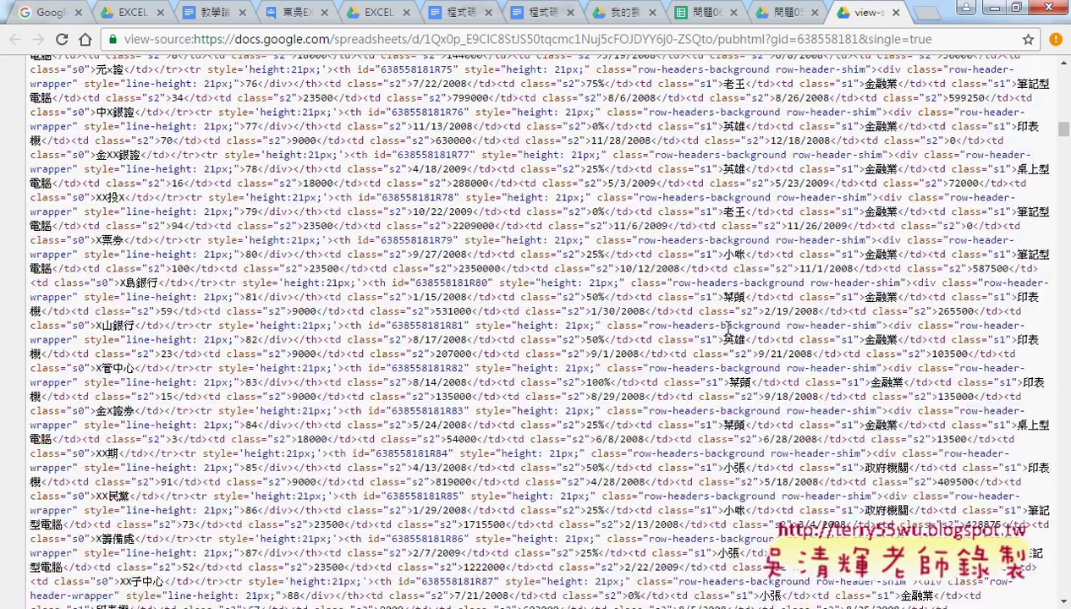
pyautogui.scroll(-3, 728, 328)
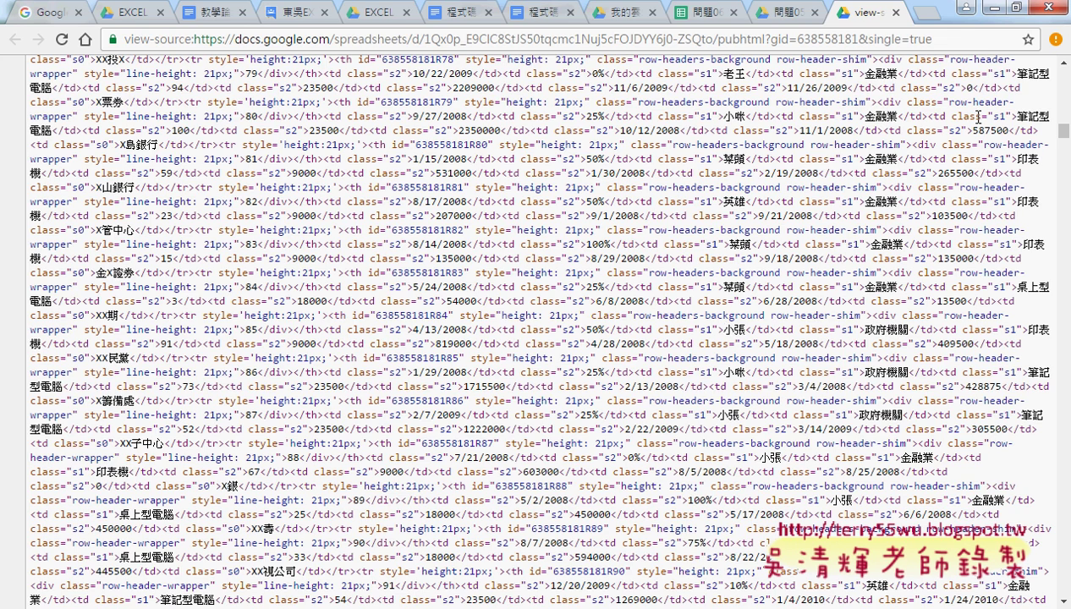
pyautogui.click(895, 11)
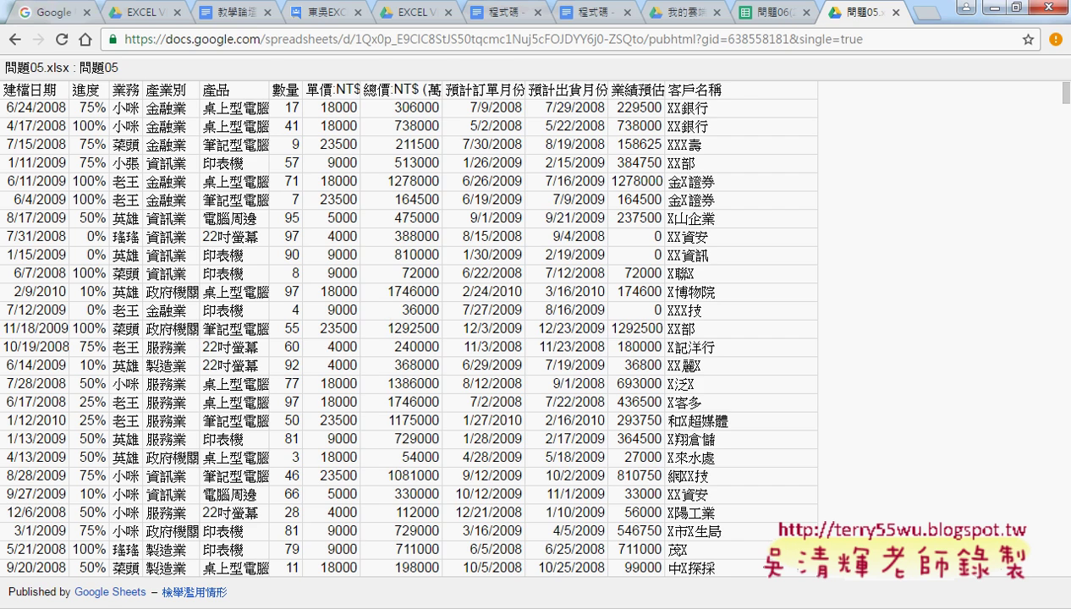
pyautogui.hotkey('alt', 'Tab')
pyautogui.hotkey('alt', 'Tab')
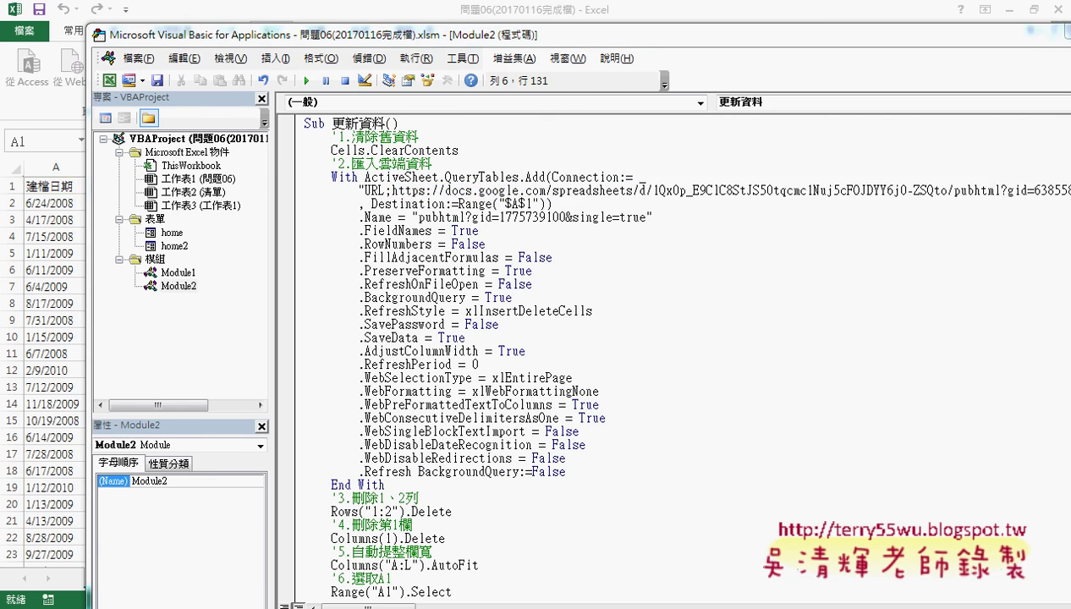
# - Go through _雲端白板畫面 > 問題06_資料查詢(網路資料匯入與批次查詢) > 02_從雲端硬碟下載資料 and open 程式碼
pyautogui.click(406, 18)
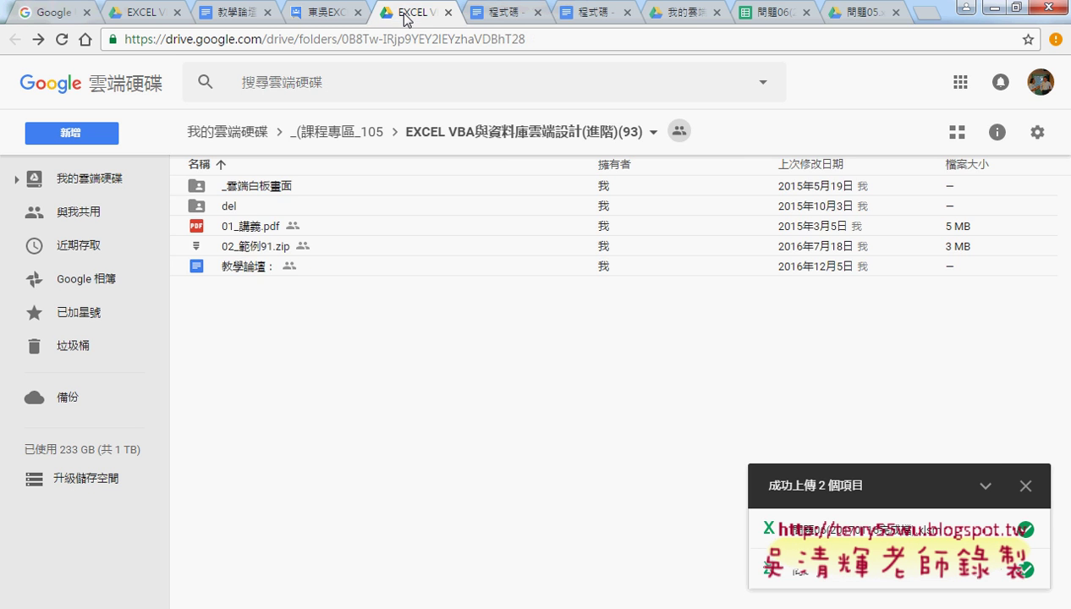
pyautogui.doubleClick(292, 186)
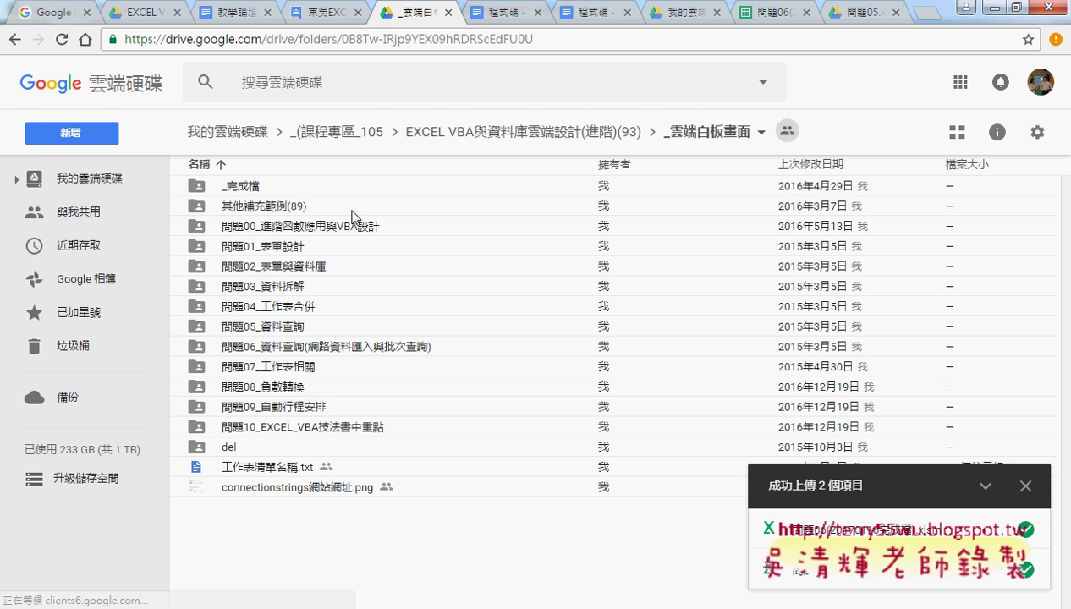
pyautogui.doubleClick(311, 348)
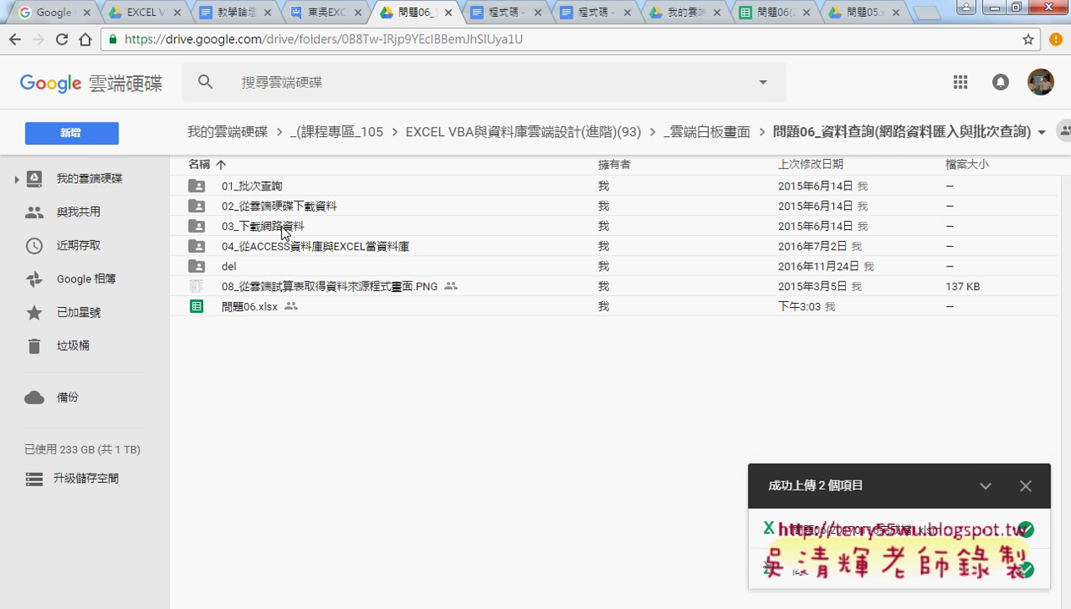
pyautogui.click(293, 226)
pyautogui.click(310, 209)
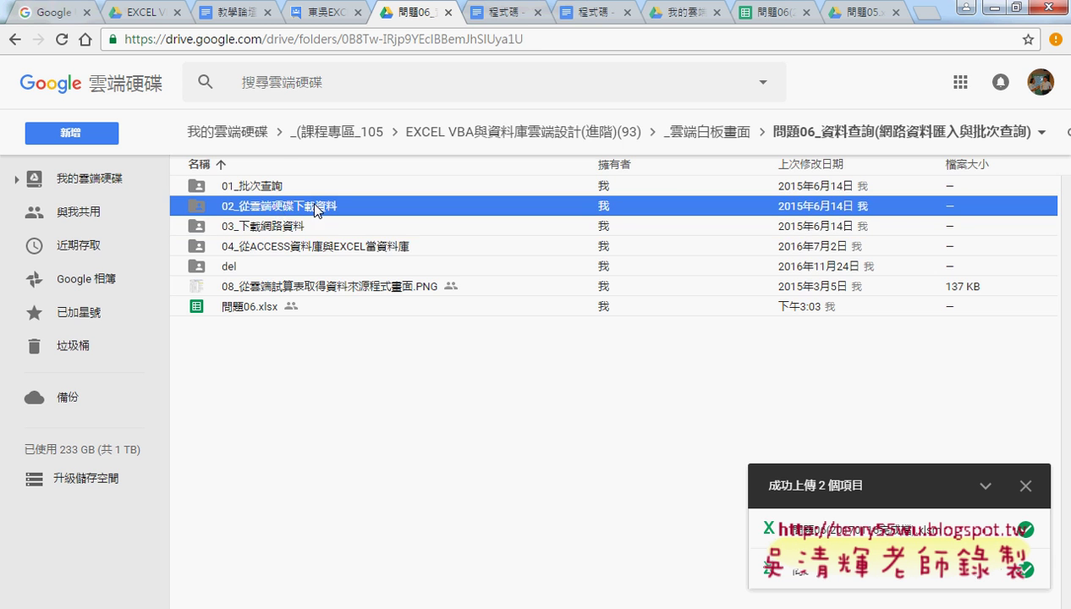
pyautogui.doubleClick(312, 208)
pyautogui.doubleClick(236, 207)
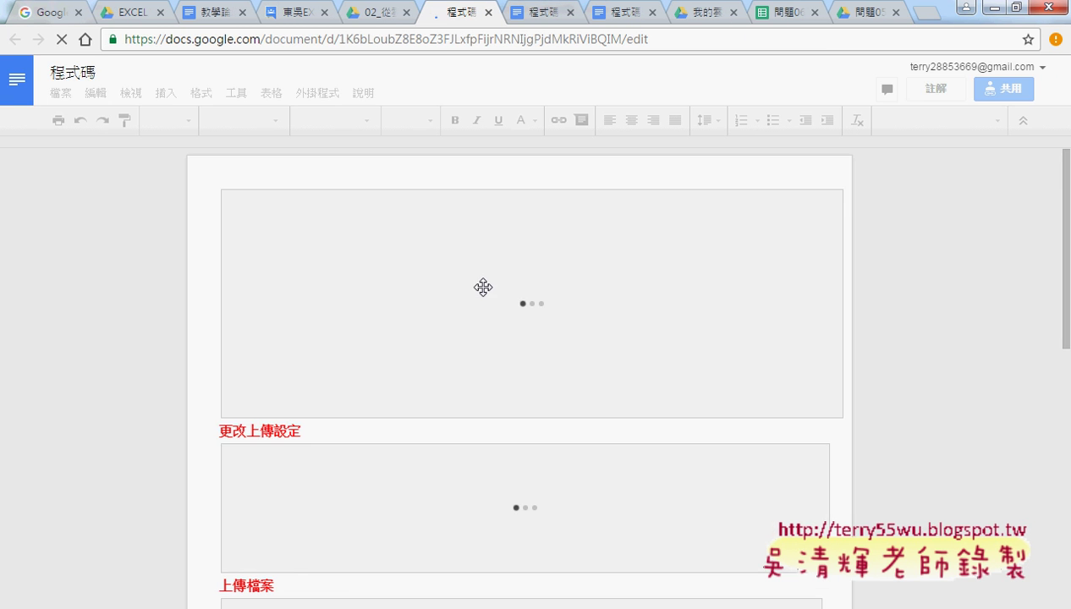
# - Scroll 程式碼 down to the 抓取網路資料基礎 section and highlight 'XMLHTTP.3.0' in its heading
pyautogui.scroll(-5, 871, 288)
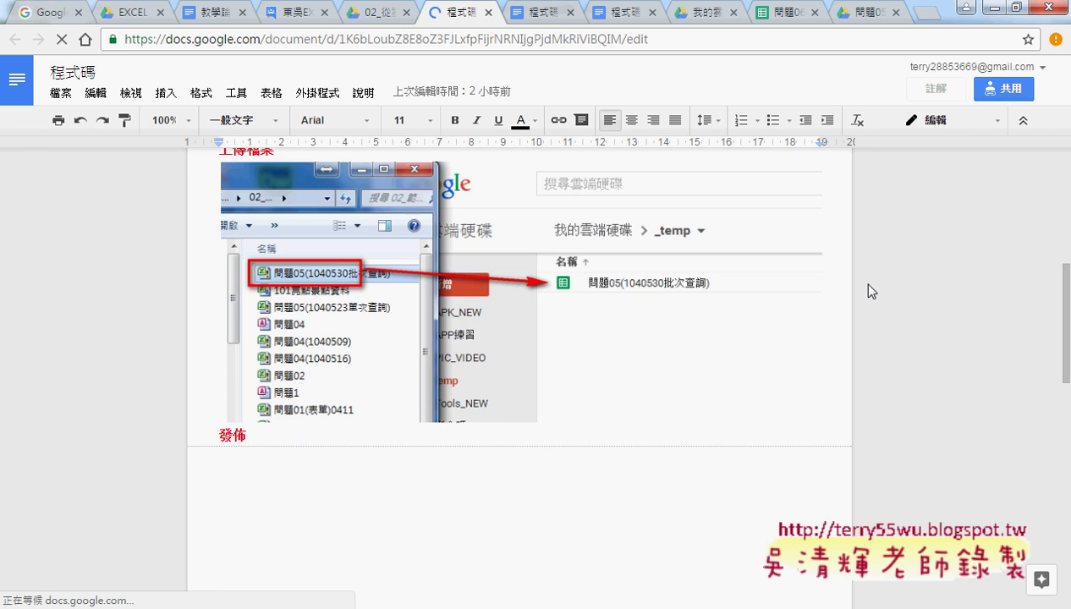
pyautogui.scroll(-5, 871, 288)
pyautogui.scroll(-5, 871, 287)
pyautogui.scroll(-5, 868, 284)
pyautogui.scroll(-5, 868, 284)
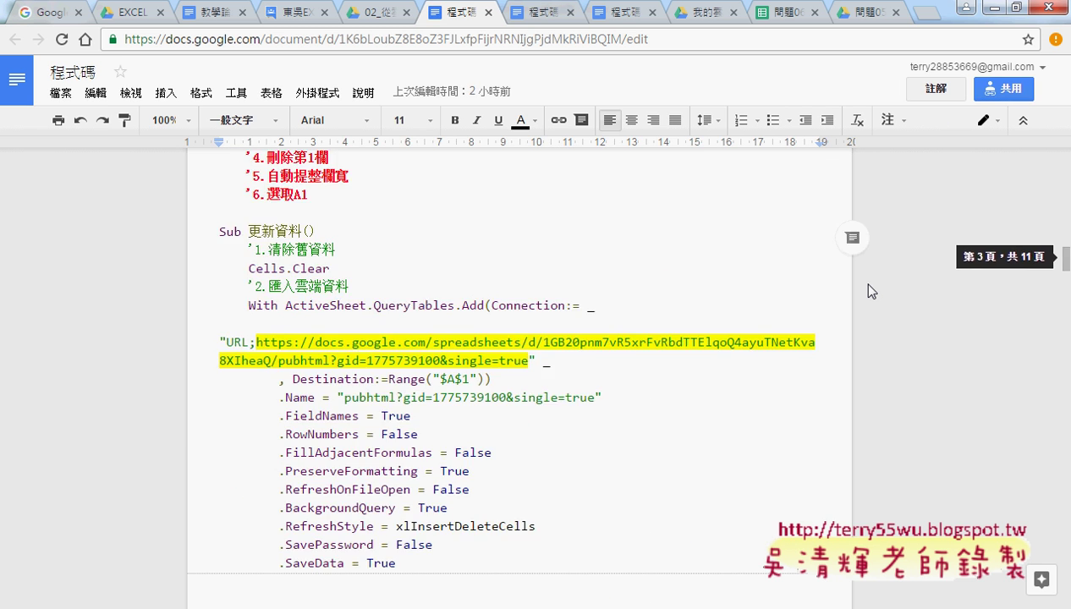
pyautogui.scroll(-5, 868, 284)
pyautogui.scroll(-5, 868, 284)
pyautogui.scroll(-2, 868, 285)
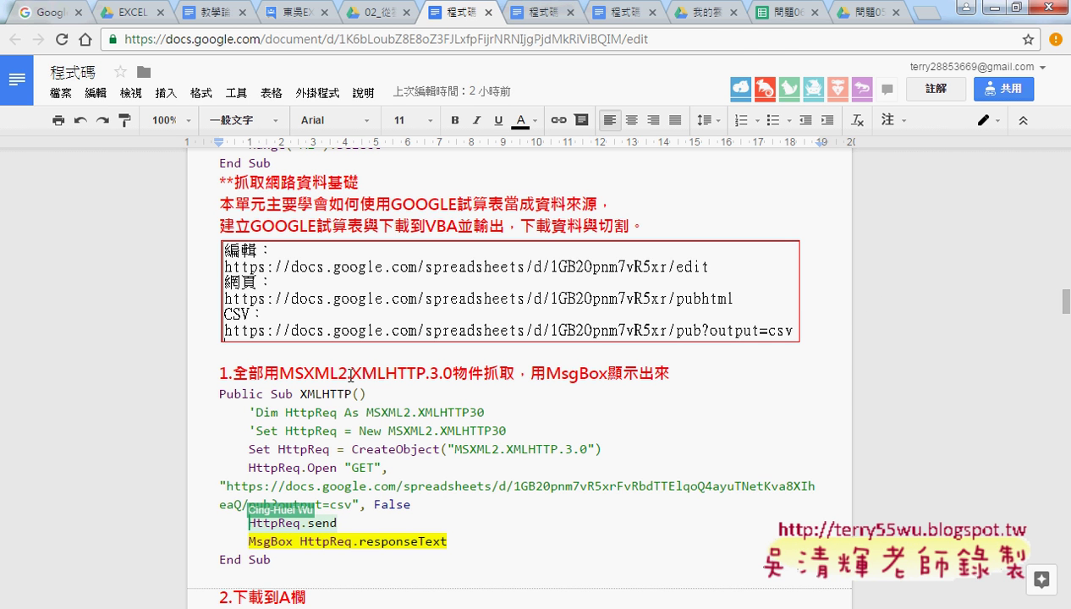
pyautogui.moveTo(348, 373); pyautogui.dragTo(454, 376)
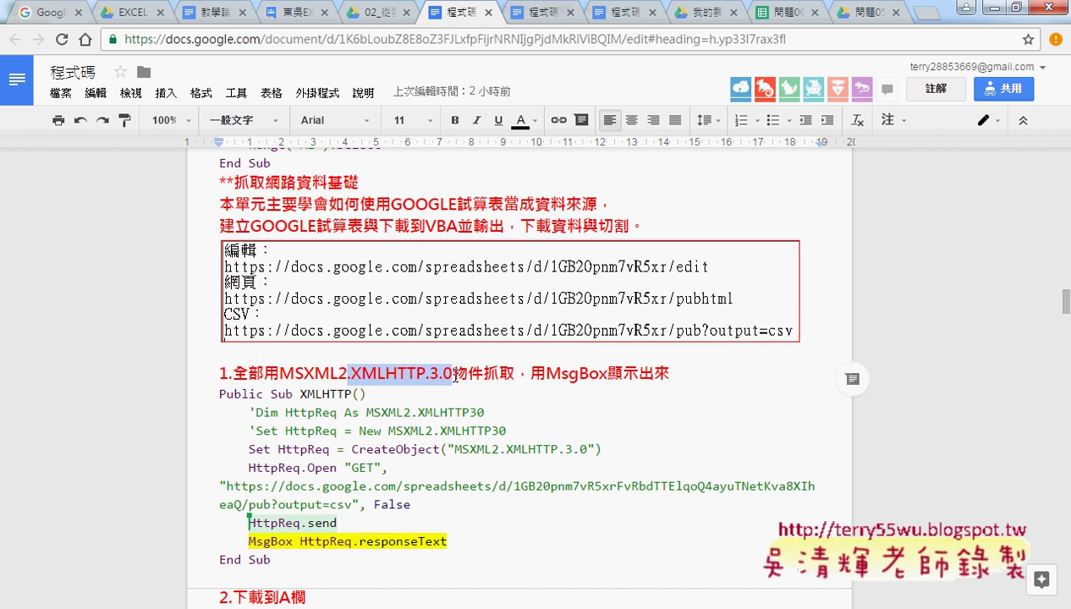